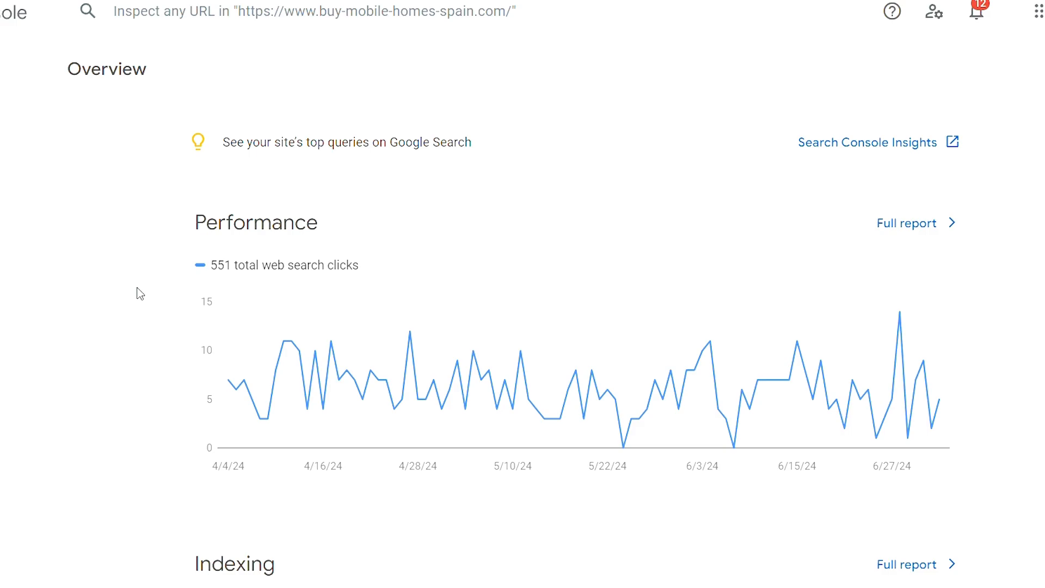
# Review the Performance, Indexing, Experience and Enhancements sections of the site's overview.
pyautogui.scroll(-6, 140, 295)
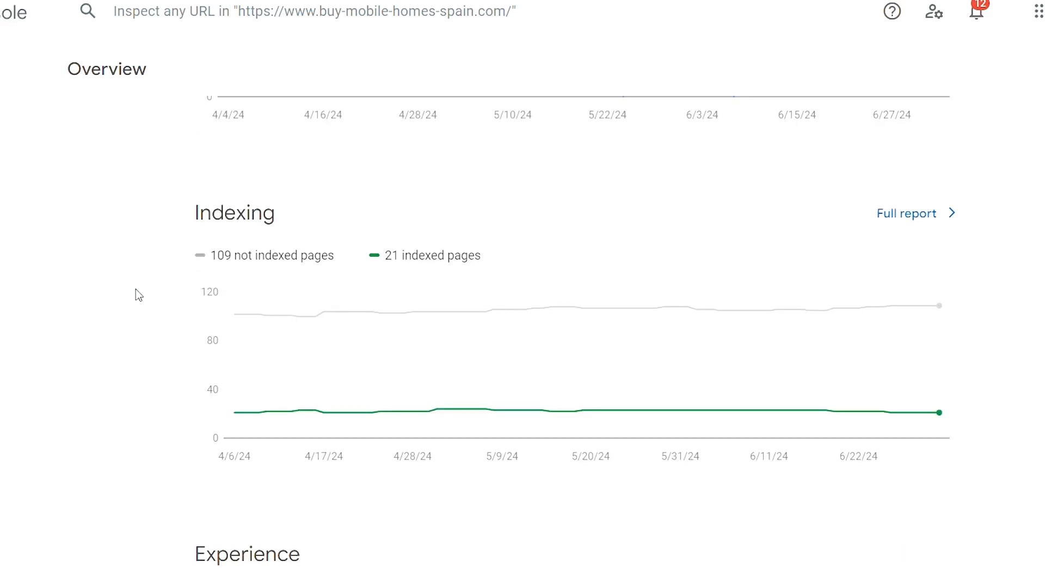
pyautogui.scroll(-6, 139, 295)
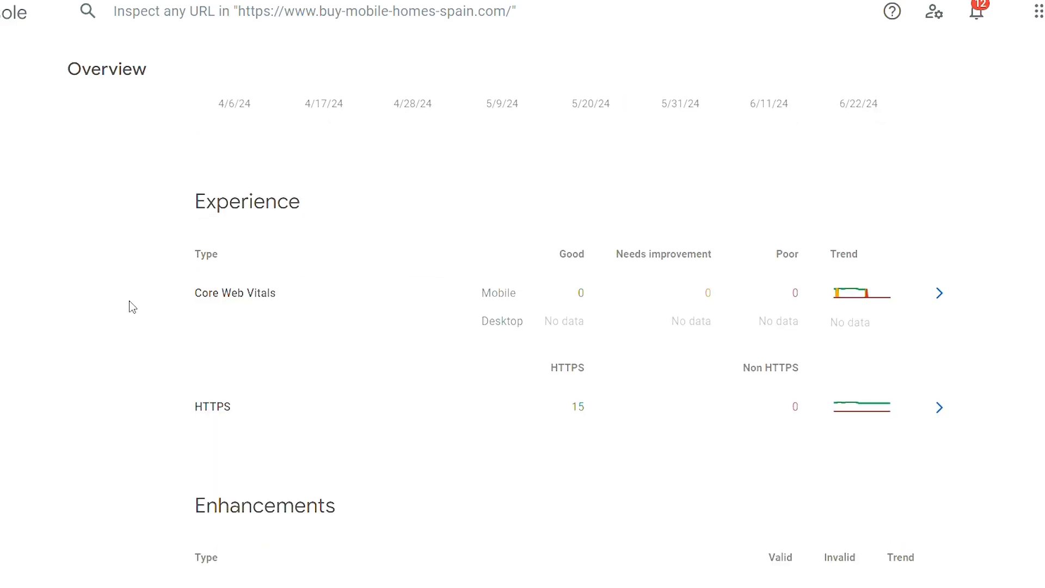
pyautogui.scroll(-2, 128, 303)
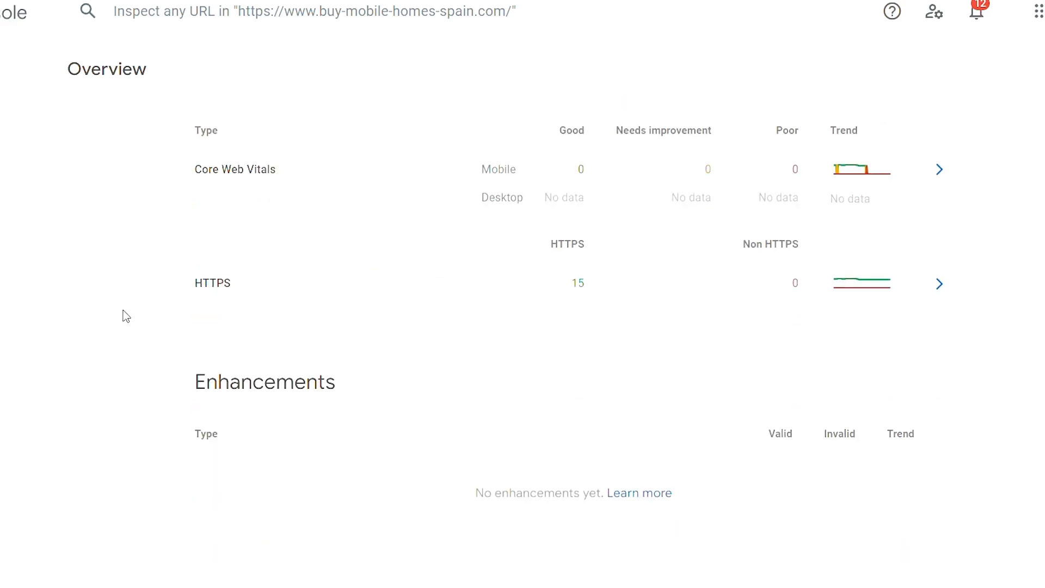
pyautogui.scroll(8, 125, 315)
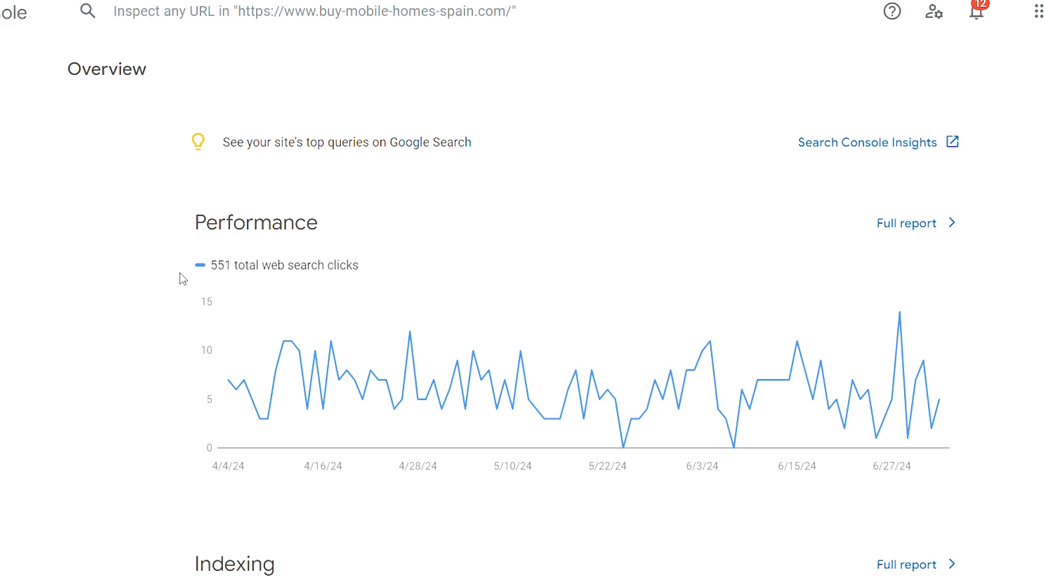
pyautogui.scroll(-5, 177, 277)
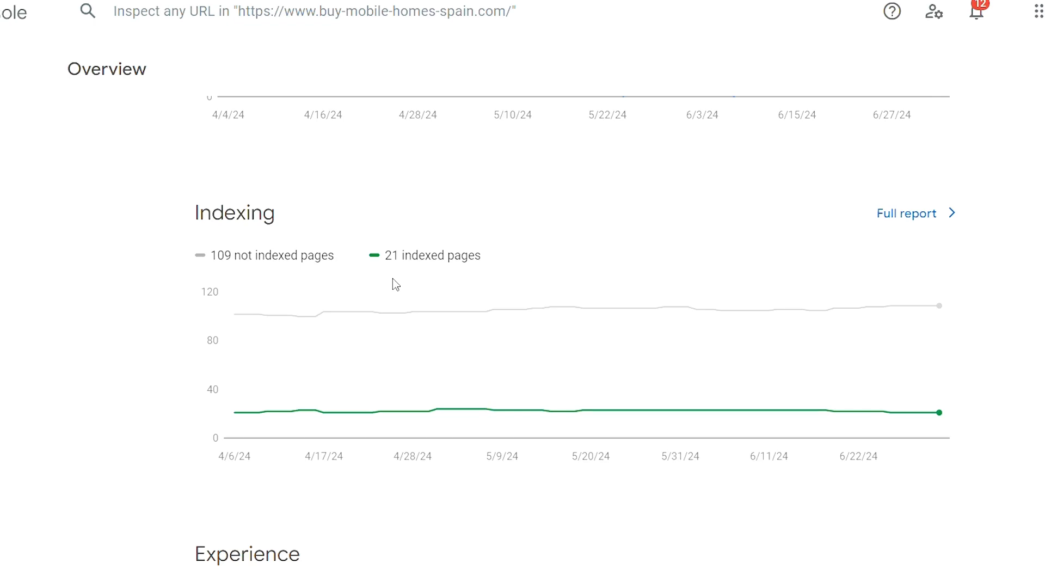
pyautogui.scroll(-5, 395, 283)
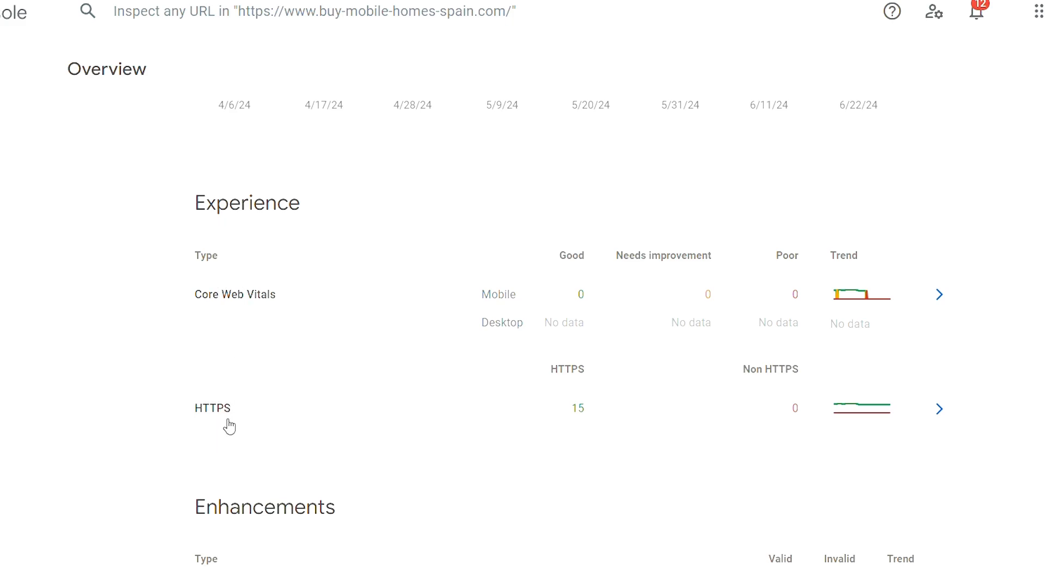
pyautogui.scroll(-2, 335, 413)
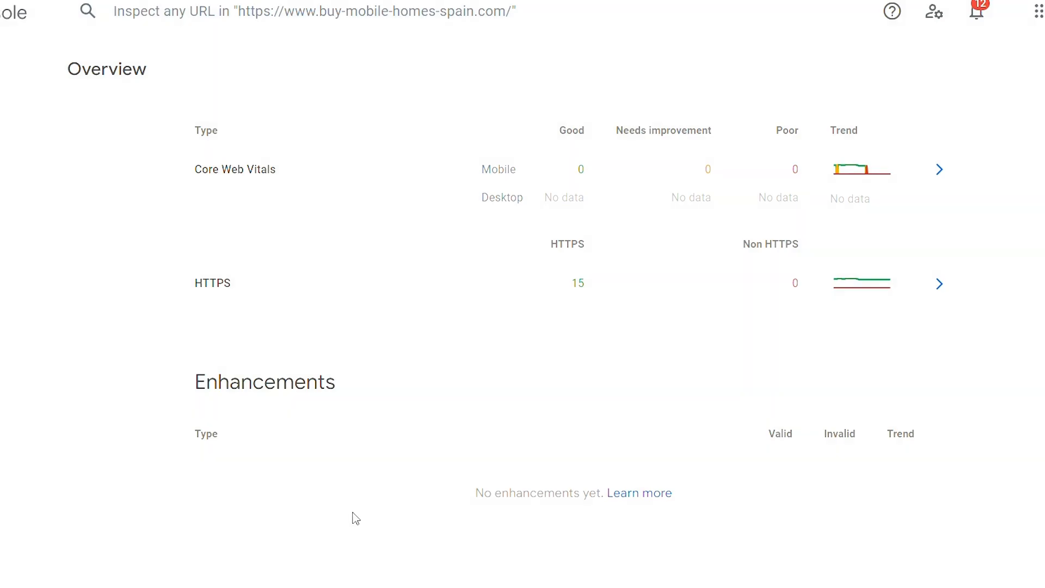
pyautogui.scroll(15, 355, 518)
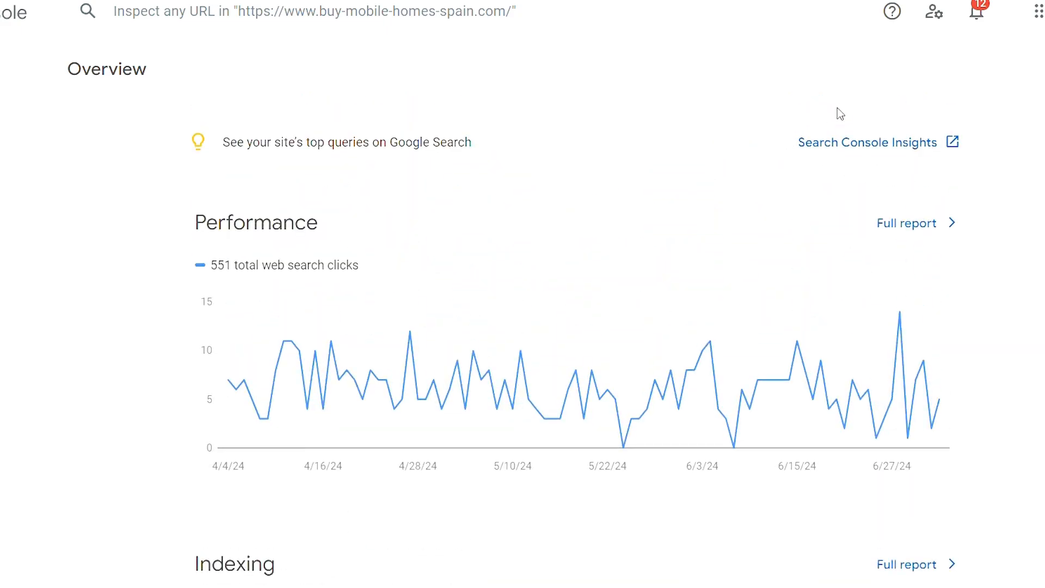
# Open Search Console Insights and review the 28-day click trend, the growing content and the most popular content.
pyautogui.click(883, 154)
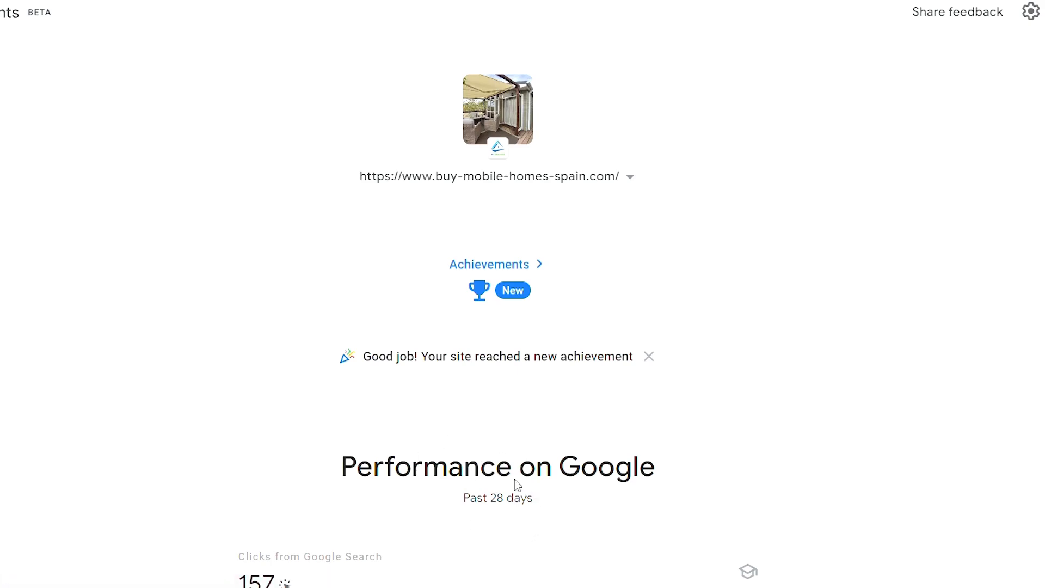
pyautogui.scroll(-6, 489, 533)
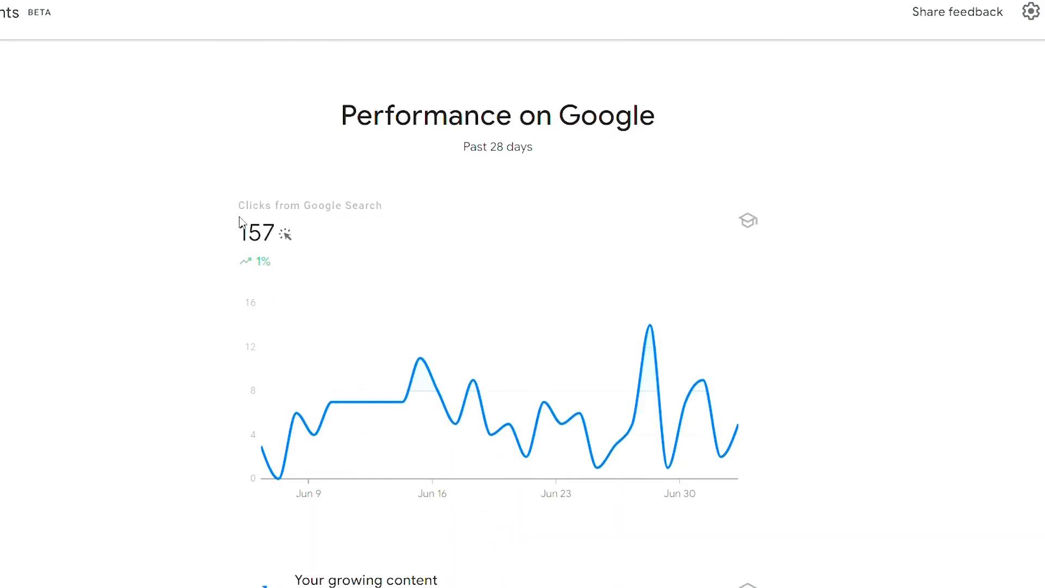
pyautogui.moveTo(266, 281)
pyautogui.moveTo(234, 264)
pyautogui.moveTo(235, 263); pyautogui.dragTo(278, 267)
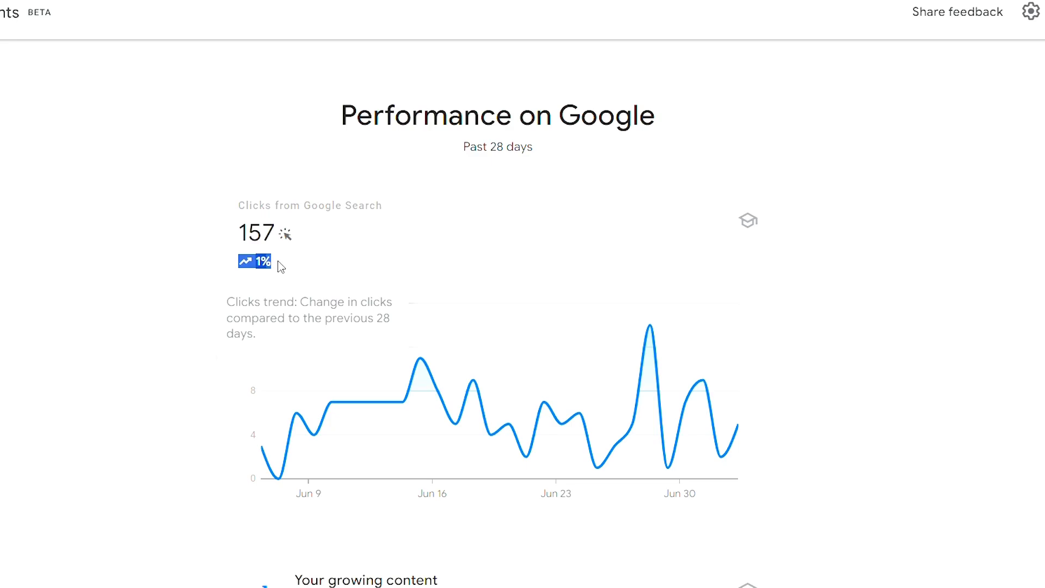
pyautogui.click(278, 262)
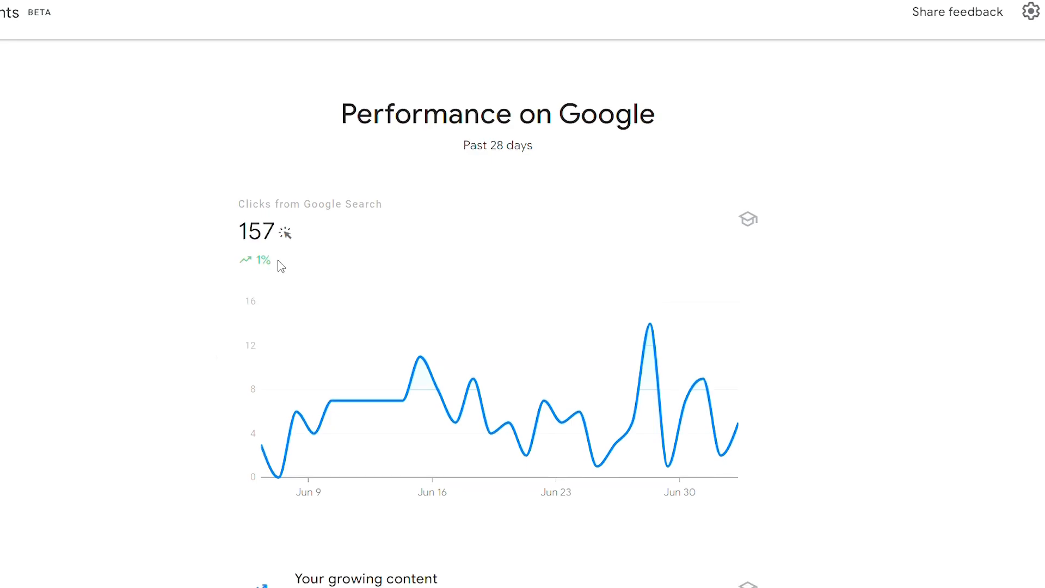
pyautogui.scroll(-6, 278, 262)
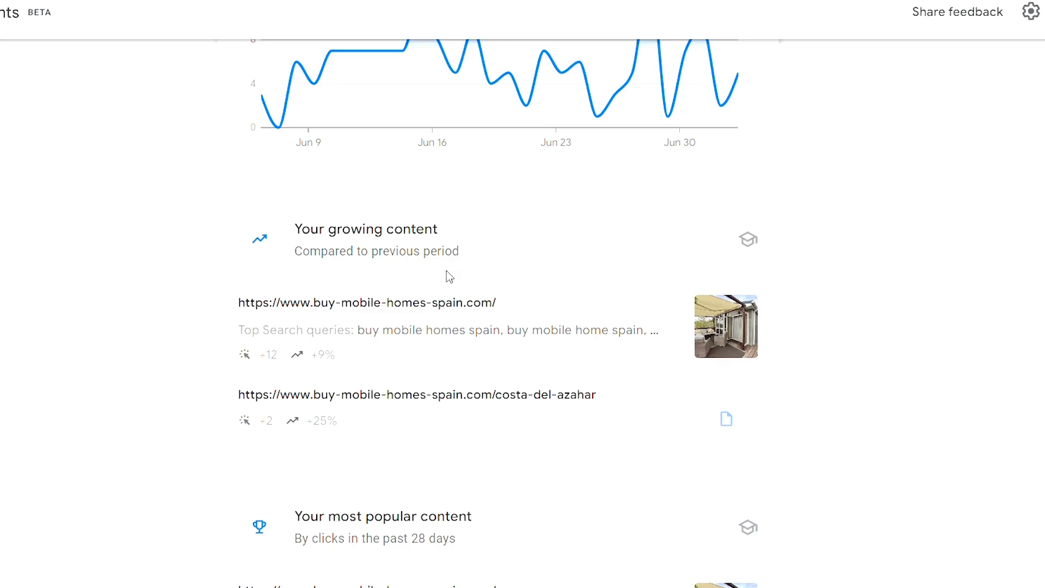
pyautogui.scroll(-6, 446, 272)
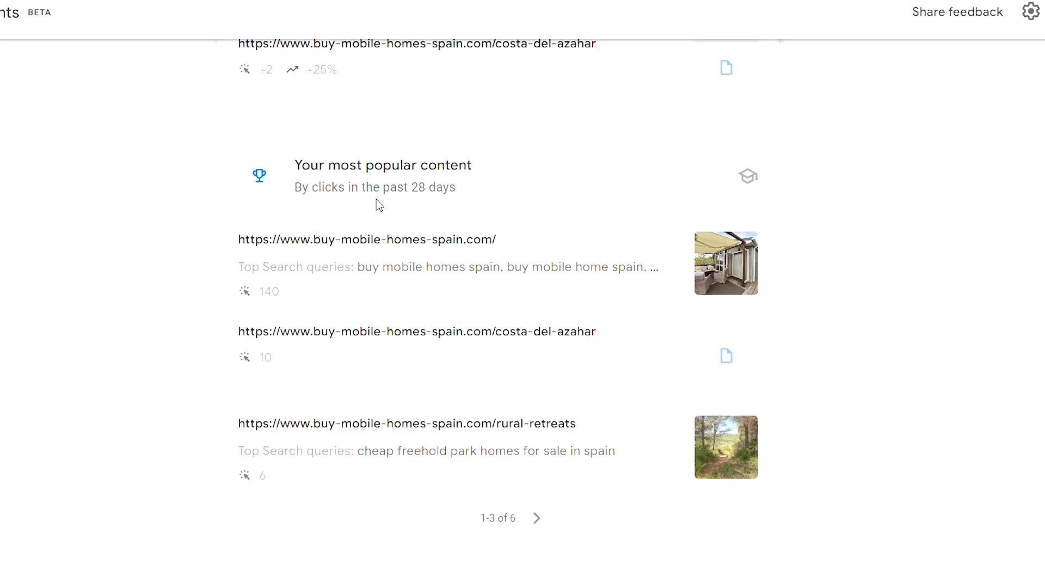
pyautogui.scroll(-10, 380, 206)
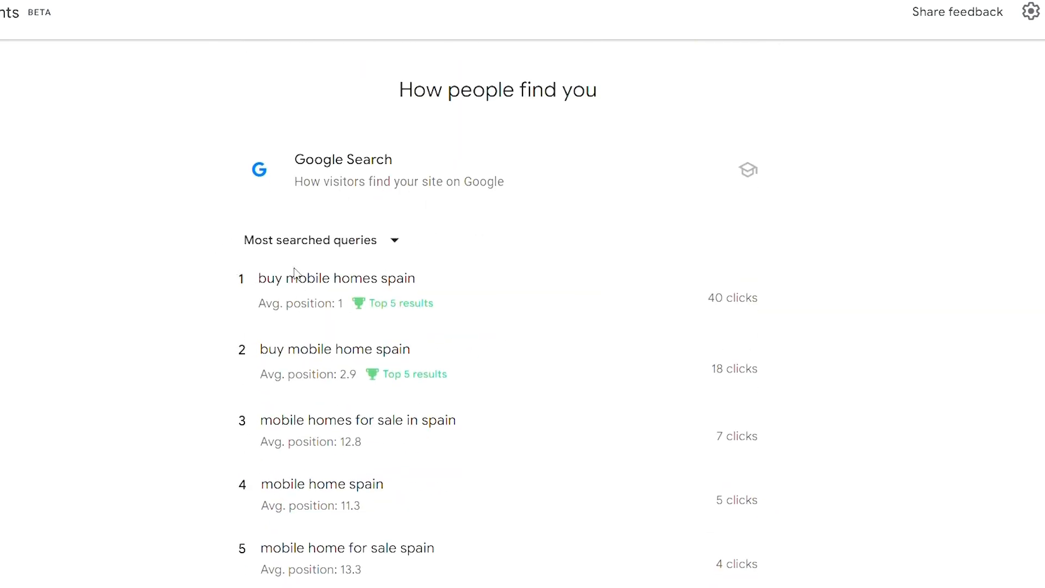
# Switch the Google Search query list to Most trending queries, and return it to Most searched queries.
pyautogui.click(390, 248)
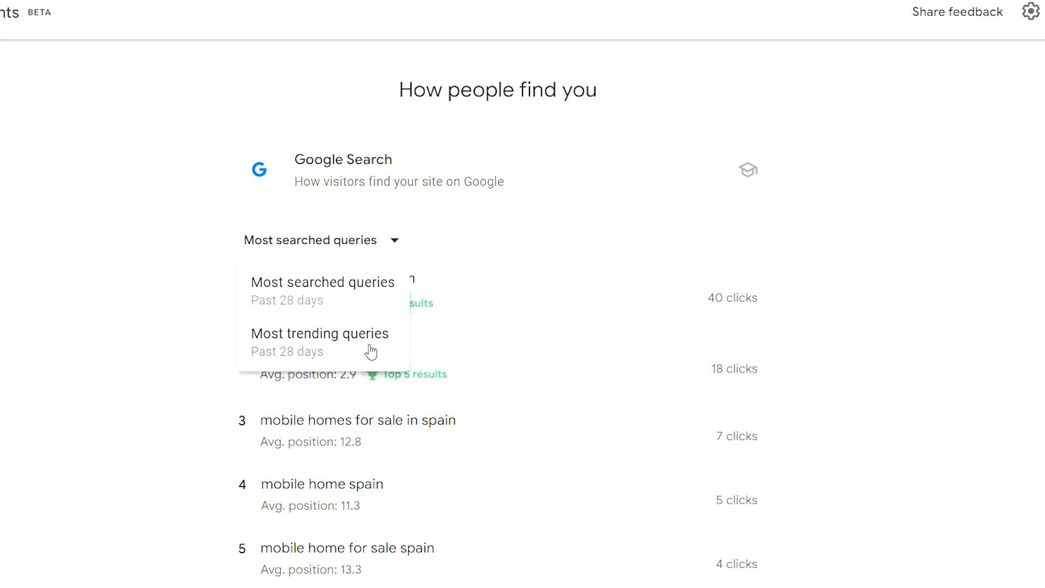
pyautogui.click(367, 362)
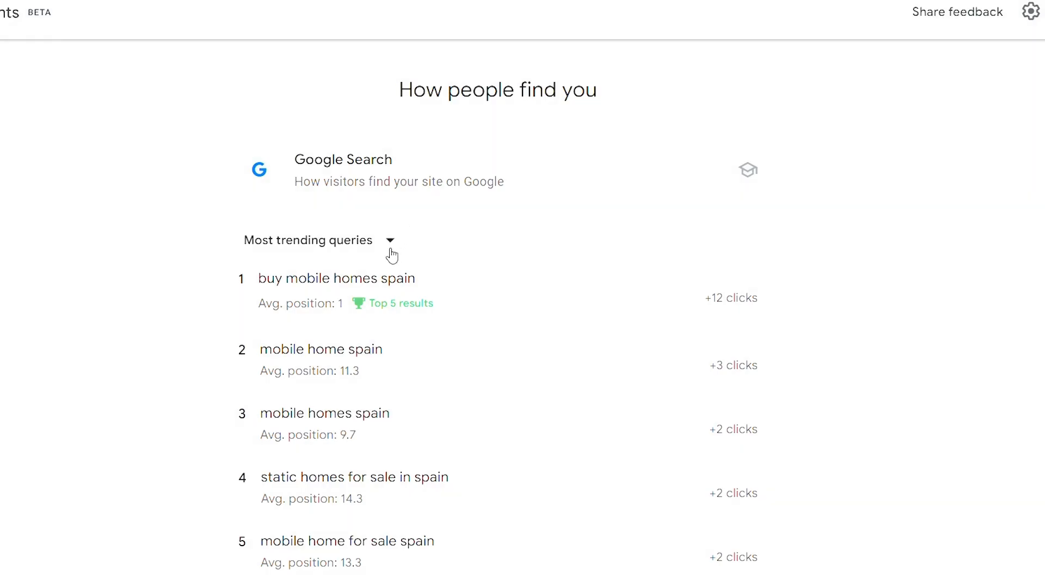
pyautogui.click(390, 247)
pyautogui.click(363, 305)
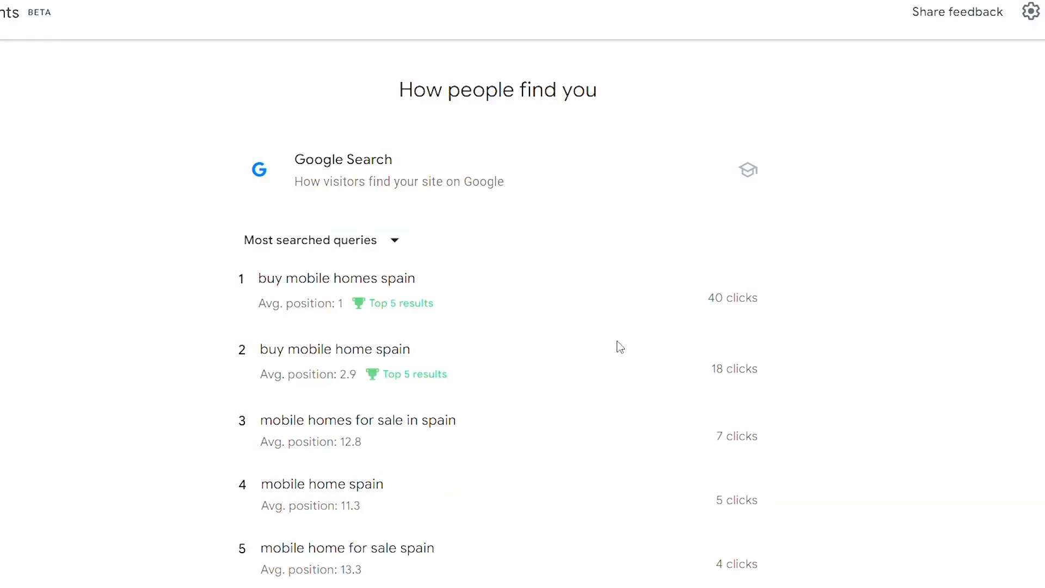
# Page through the Most searched queries list to its last page.
pyautogui.scroll(-3, 489, 353)
pyautogui.scroll(2, 489, 353)
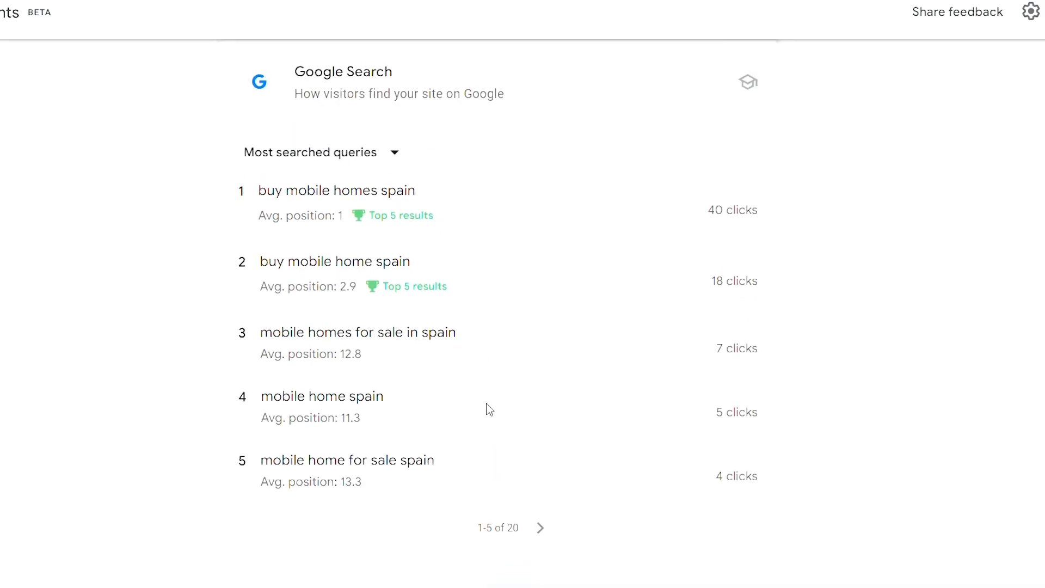
pyautogui.click(542, 529)
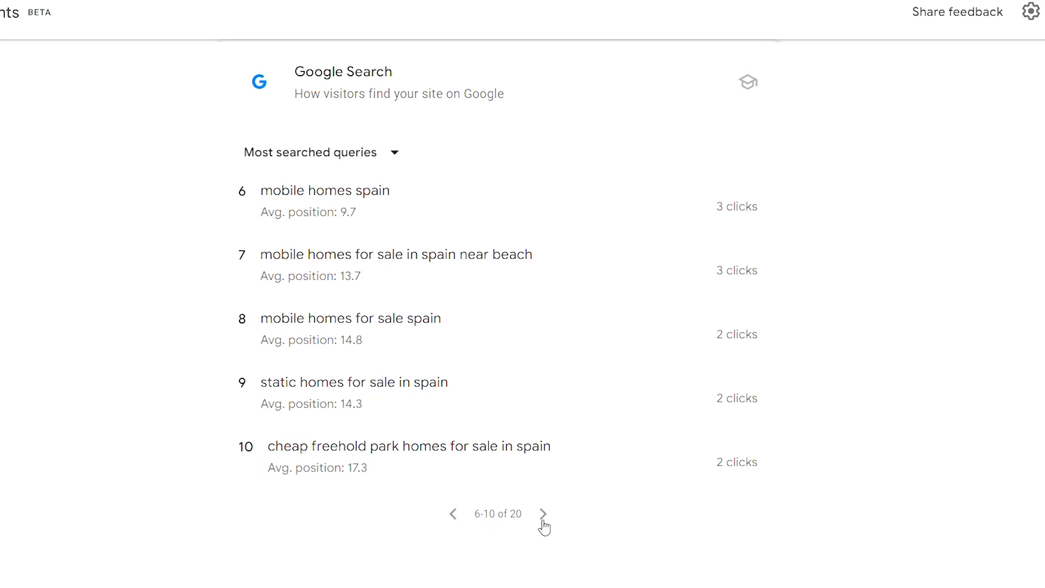
pyautogui.click(544, 527)
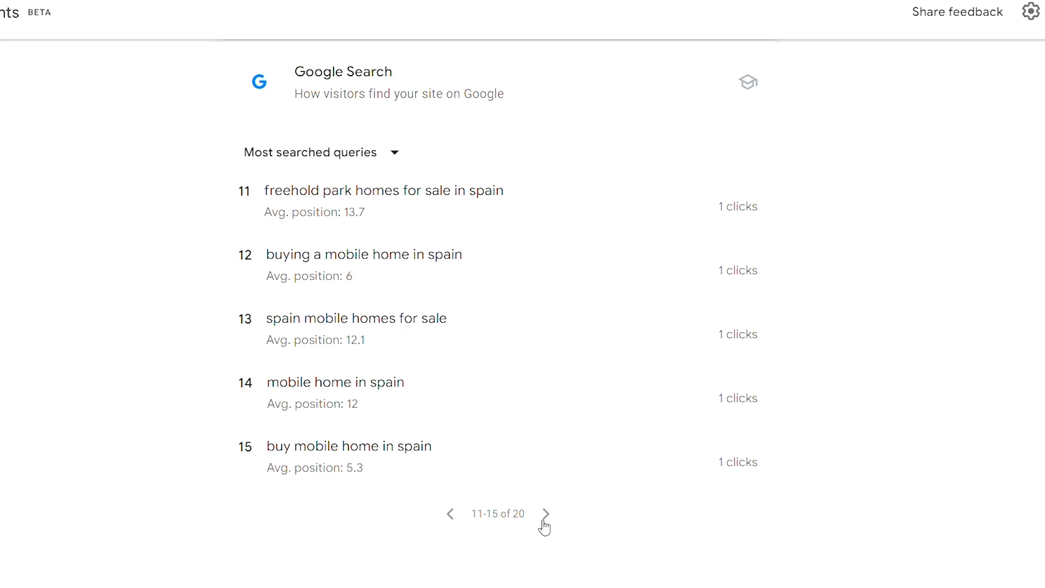
pyautogui.click(545, 526)
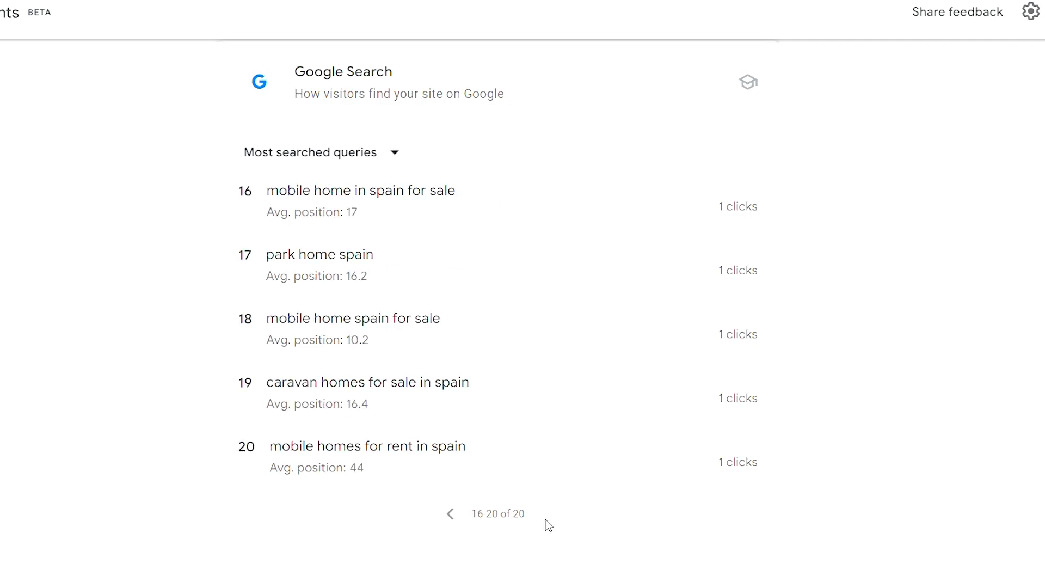
# Show the Most trending queries and advance to the list's next page.
pyautogui.click(386, 152)
pyautogui.click(365, 258)
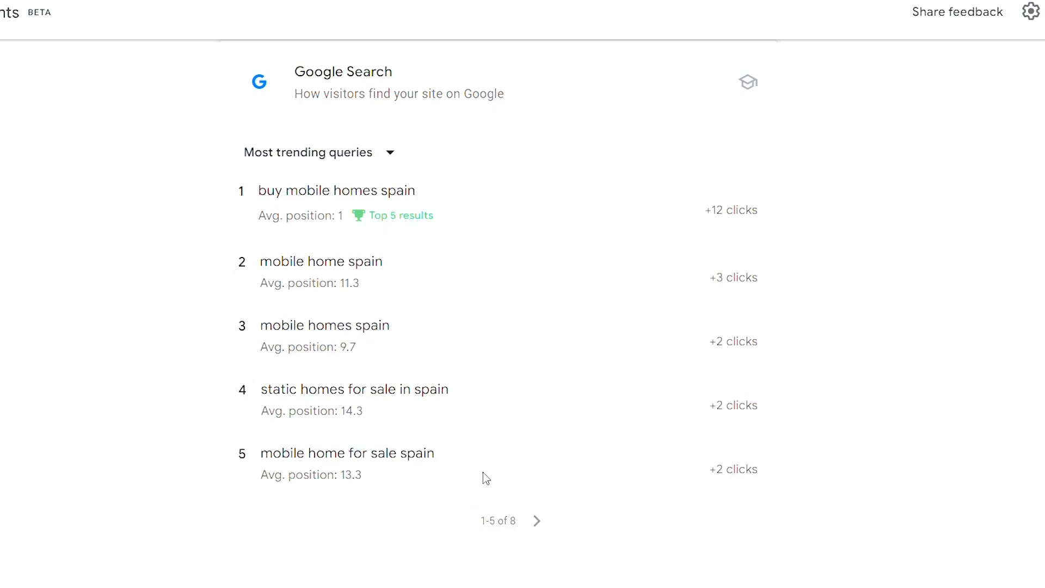
pyautogui.click(538, 524)
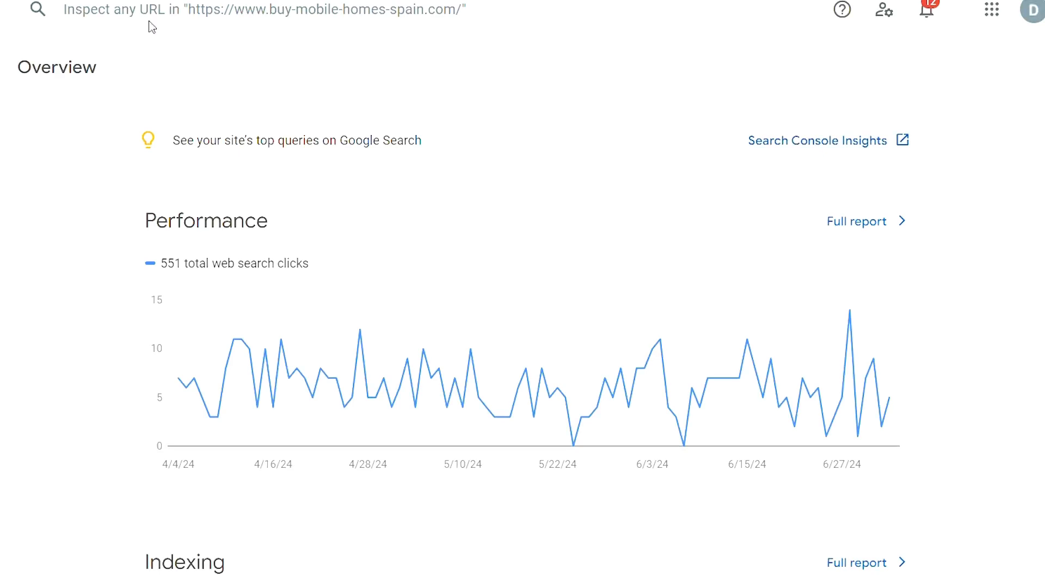
# Open the full Performance report from the overview and apply the Web search type filter.
pyautogui.click(857, 223)
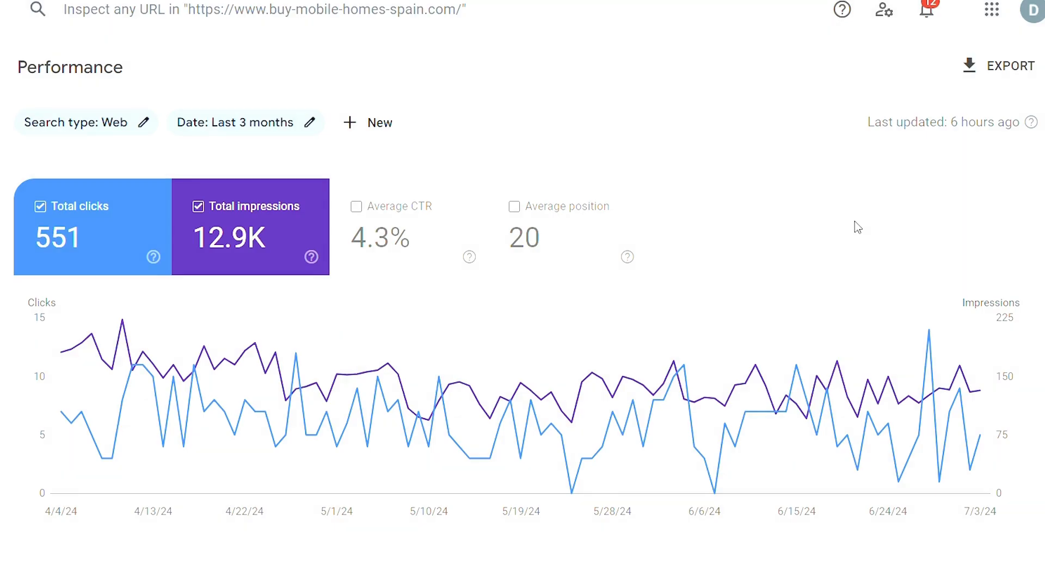
pyautogui.click(140, 126)
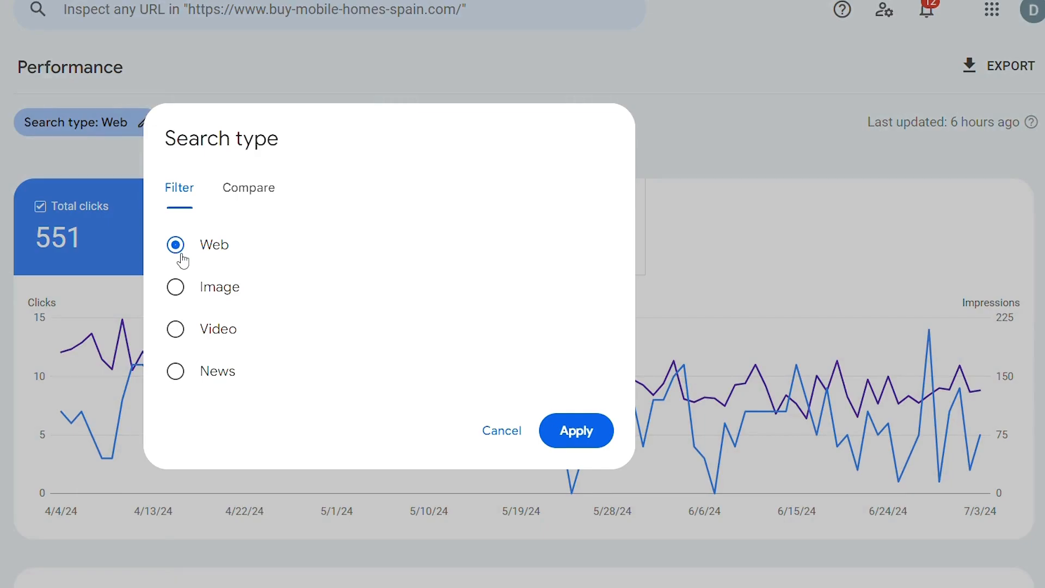
pyautogui.click(553, 433)
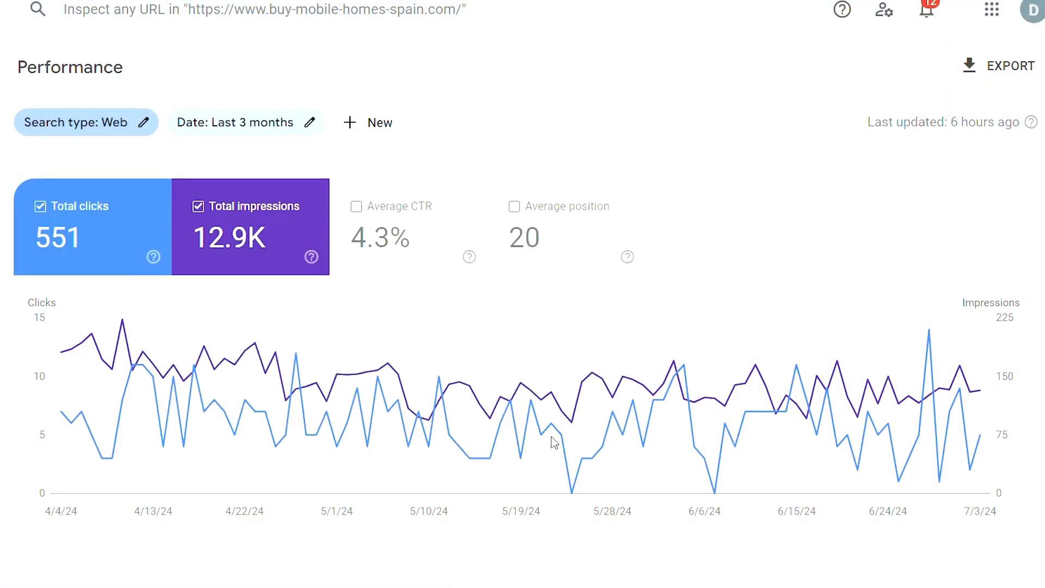
# Set the report's date range to compare the last 3 months to the previous period.
pyautogui.click(310, 123)
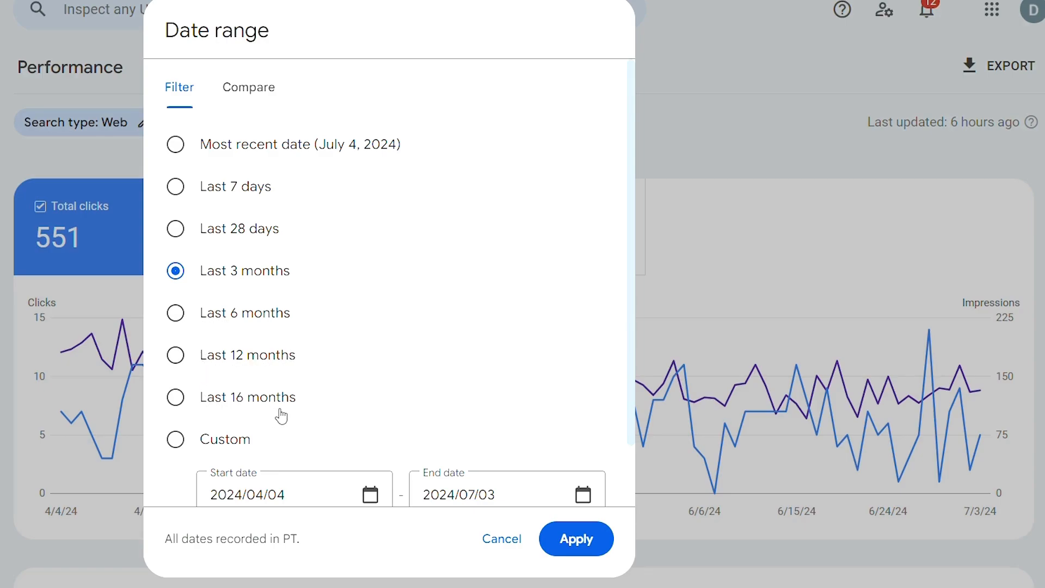
pyautogui.scroll(-2, 282, 416)
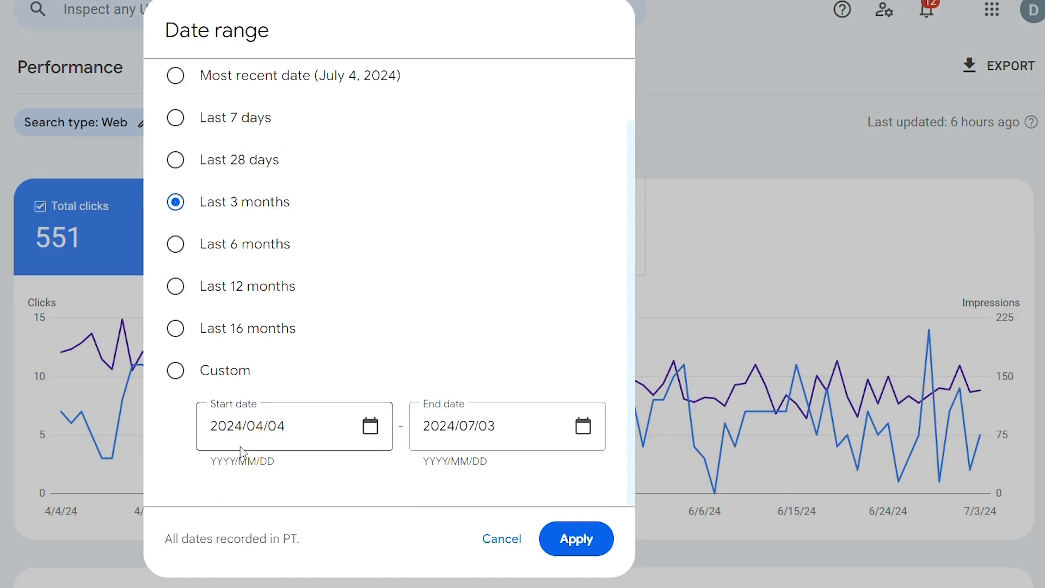
pyautogui.scroll(2, 242, 454)
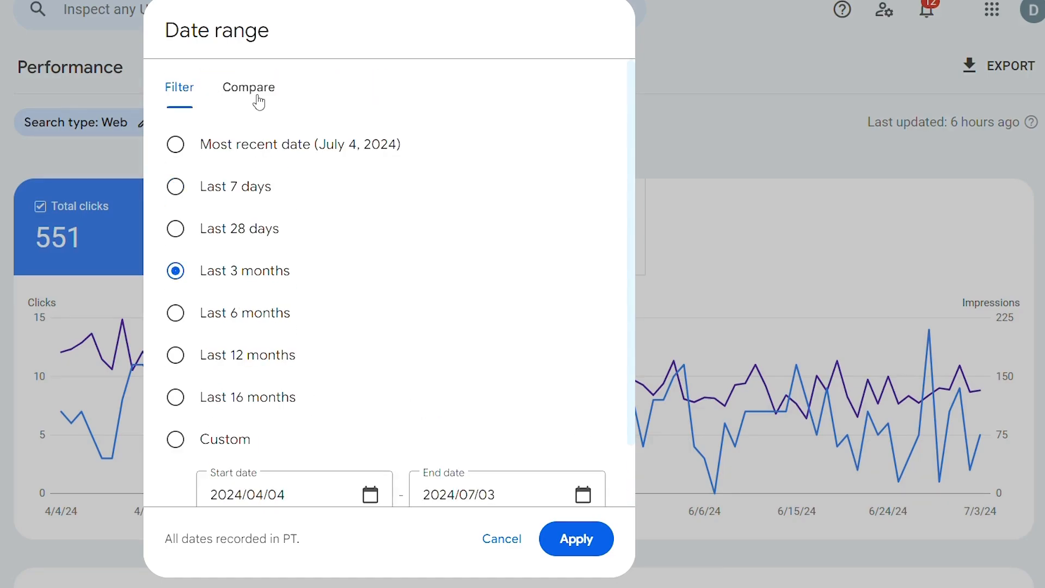
pyautogui.click(259, 102)
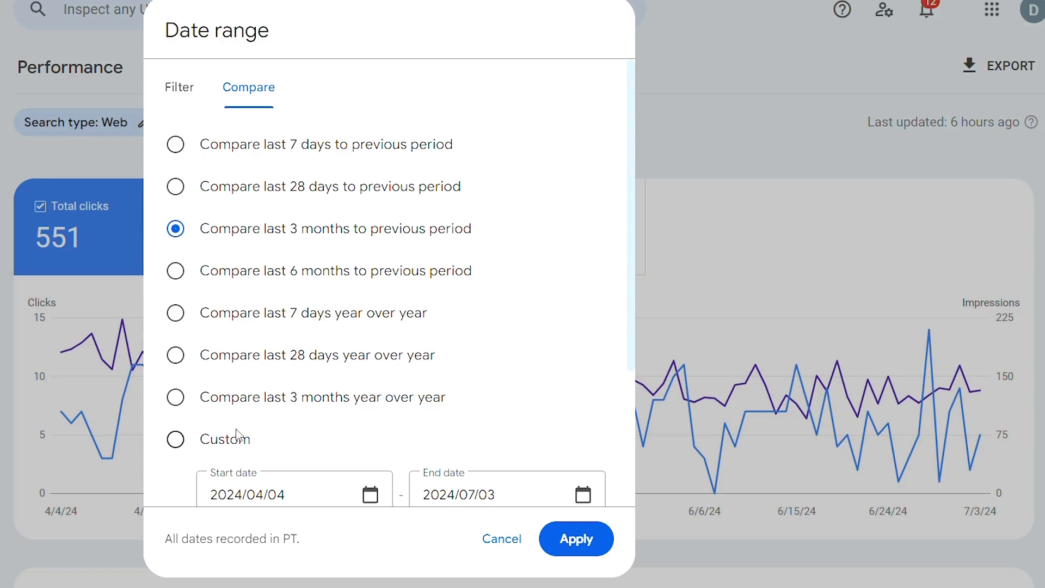
pyautogui.click(559, 551)
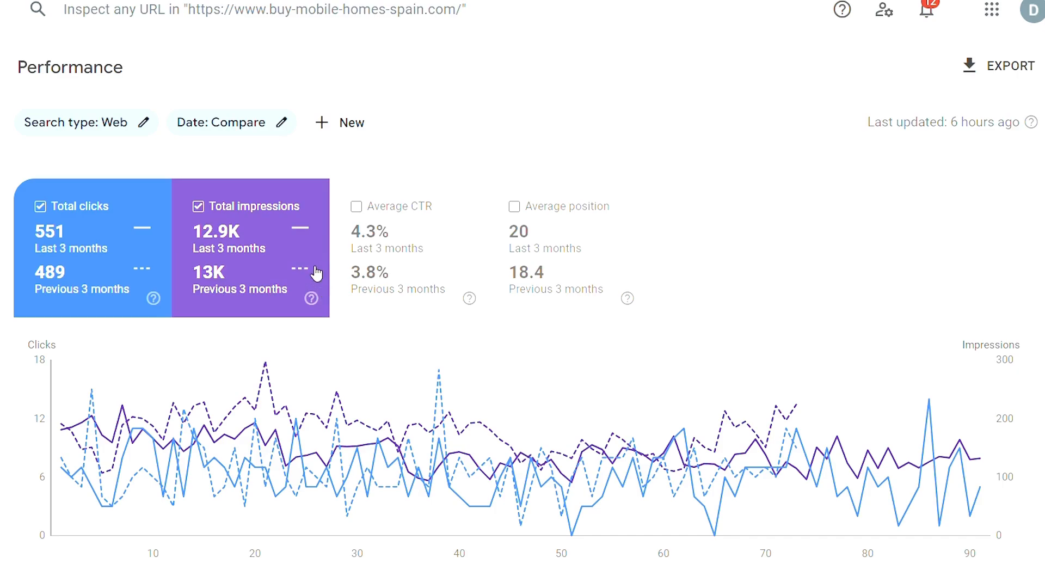
# Hide and restore Total impressions on the performance chart, and switch Average CTR on and off again.
pyautogui.click(293, 252)
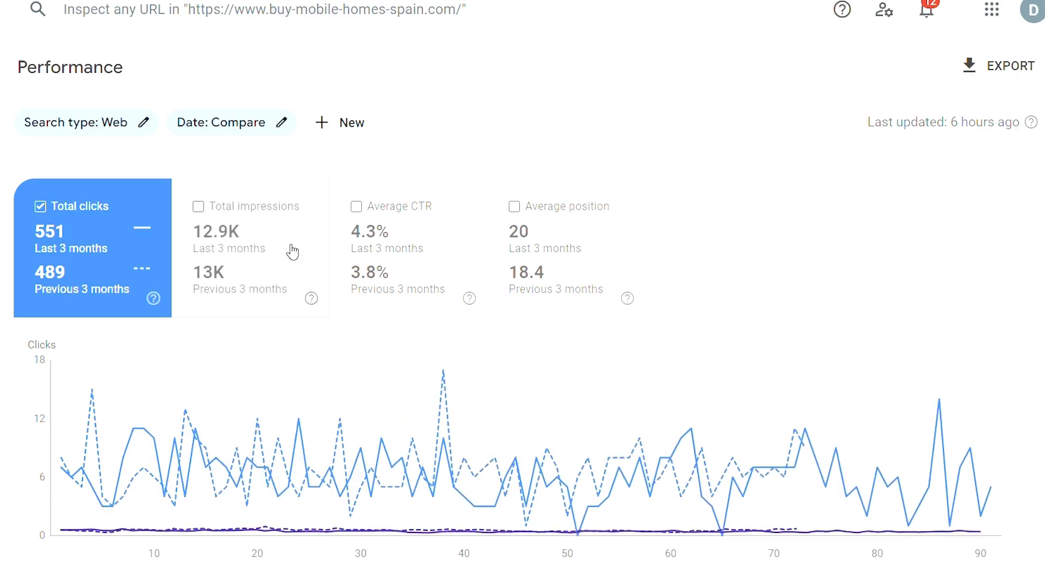
pyautogui.click(292, 252)
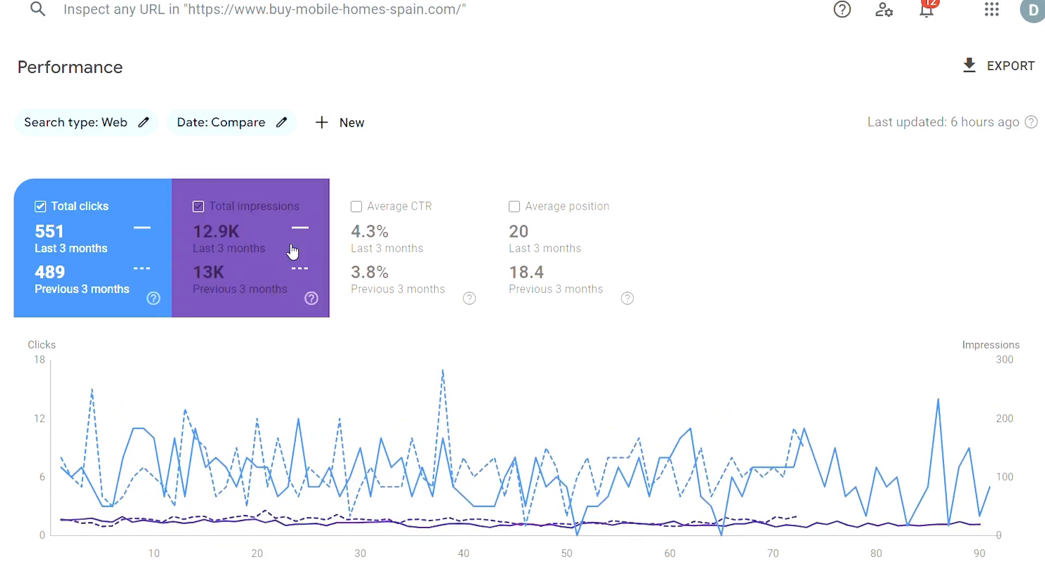
pyautogui.click(426, 235)
pyautogui.click(411, 236)
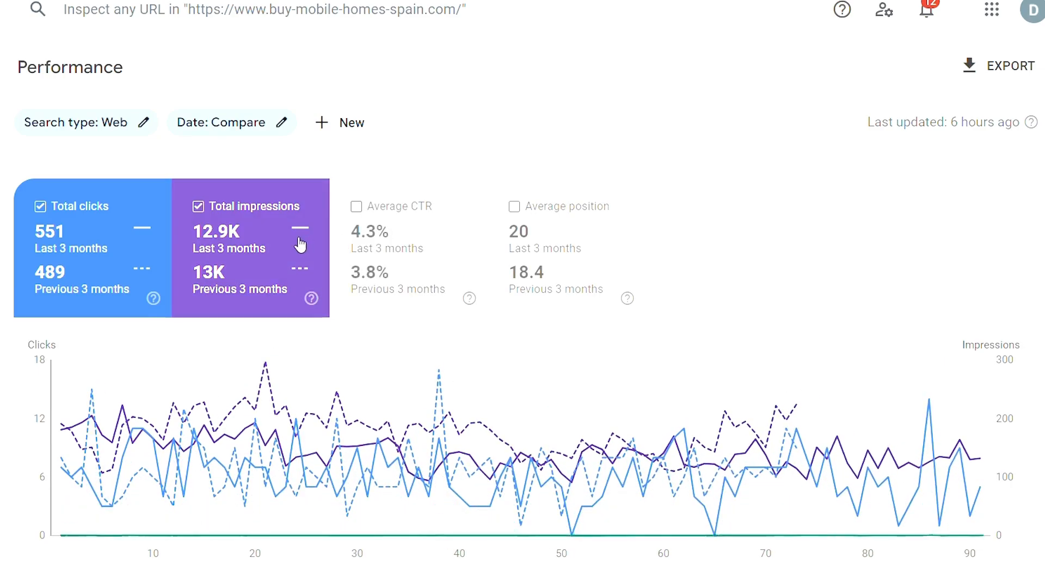
# Hide and restore Total impressions on the performance chart, and add Average CTR and Average position.
pyautogui.click(298, 248)
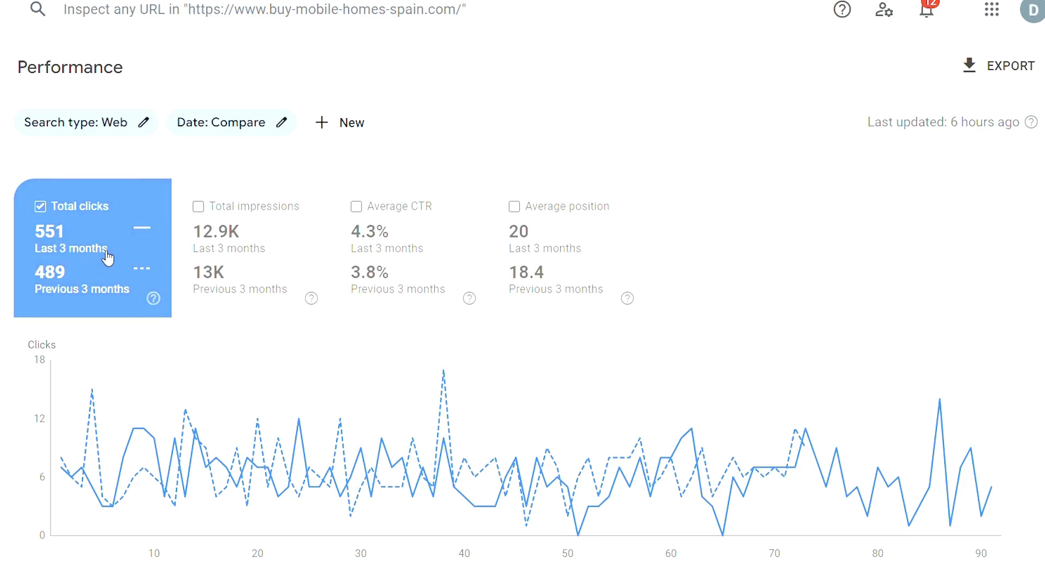
pyautogui.click(260, 244)
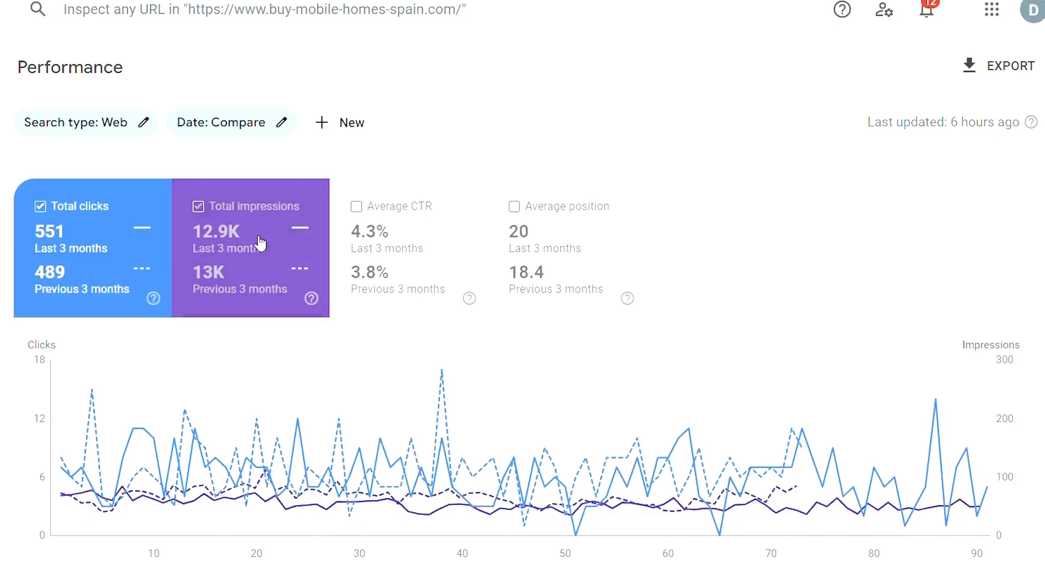
pyautogui.click(463, 236)
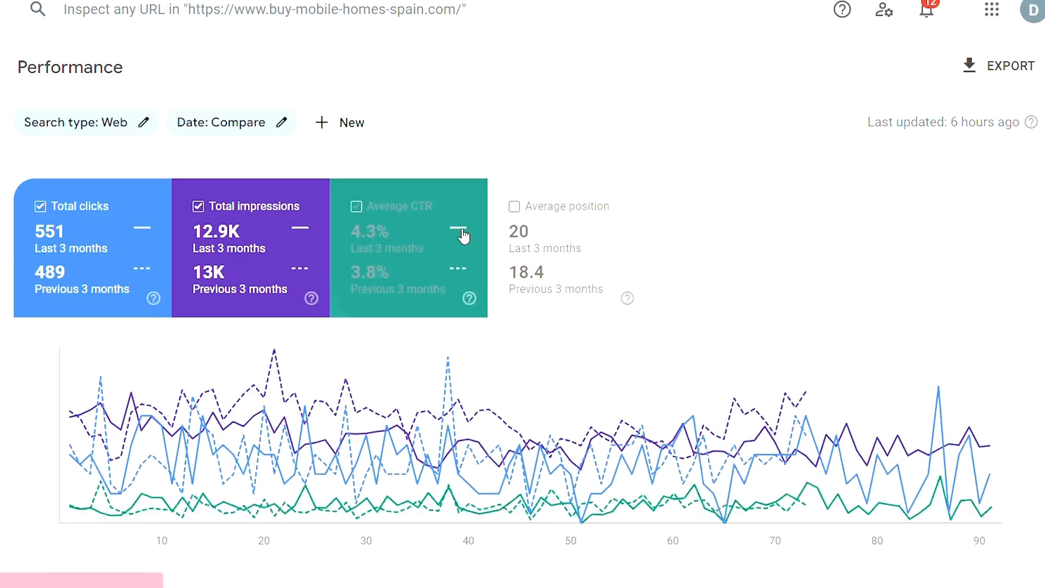
pyautogui.click(576, 244)
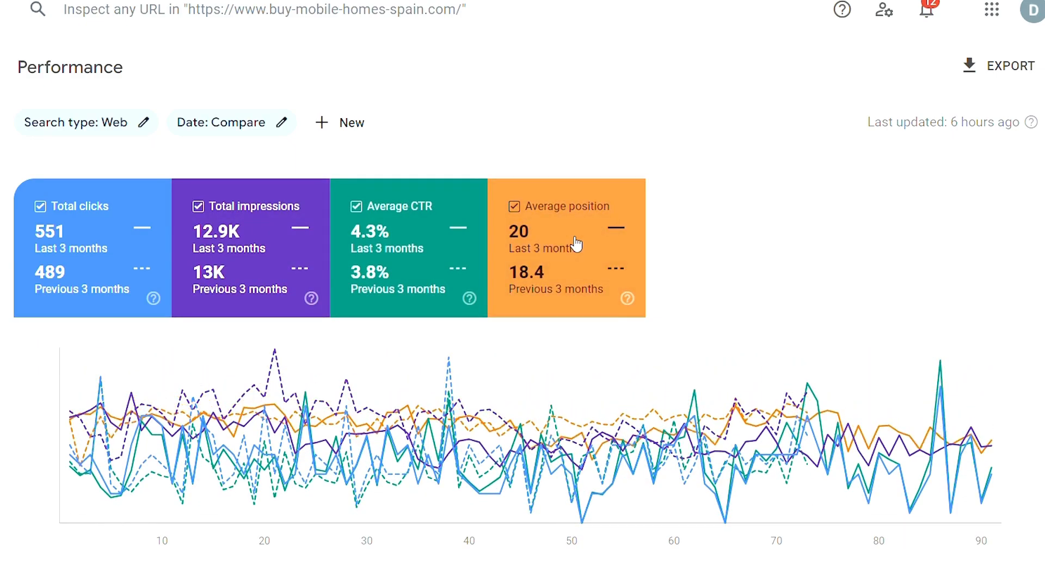
pyautogui.moveTo(503, 442)
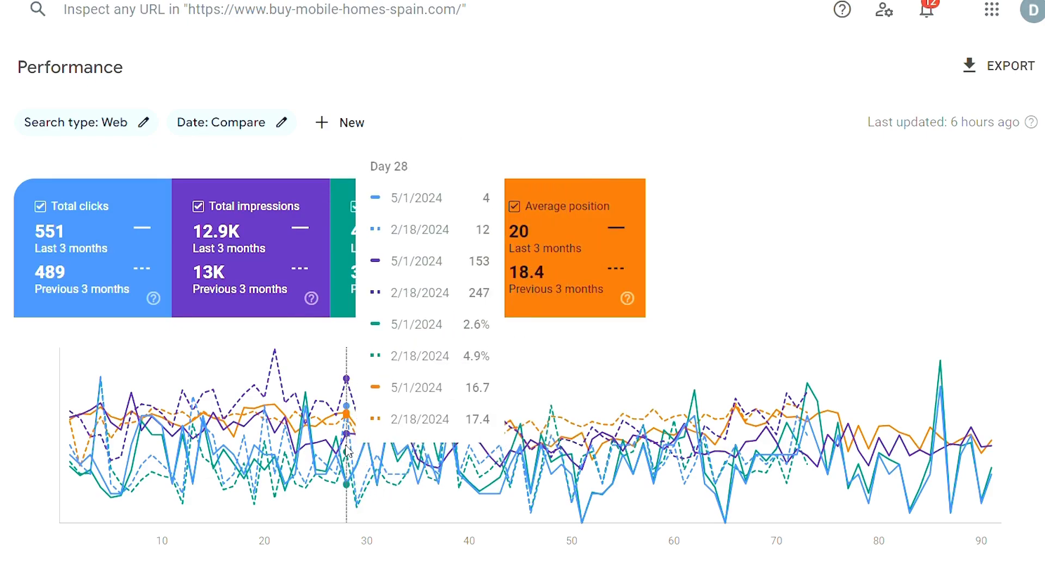
# Replace the date comparison with a plain Last 3 months date filter and apply it.
pyautogui.click(279, 128)
pyautogui.click(188, 97)
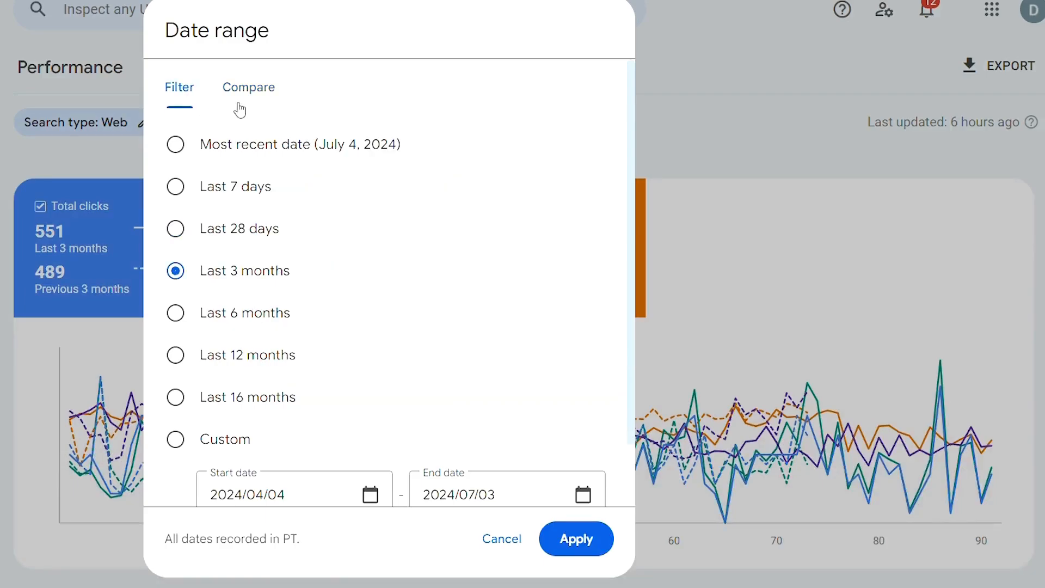
pyautogui.click(553, 548)
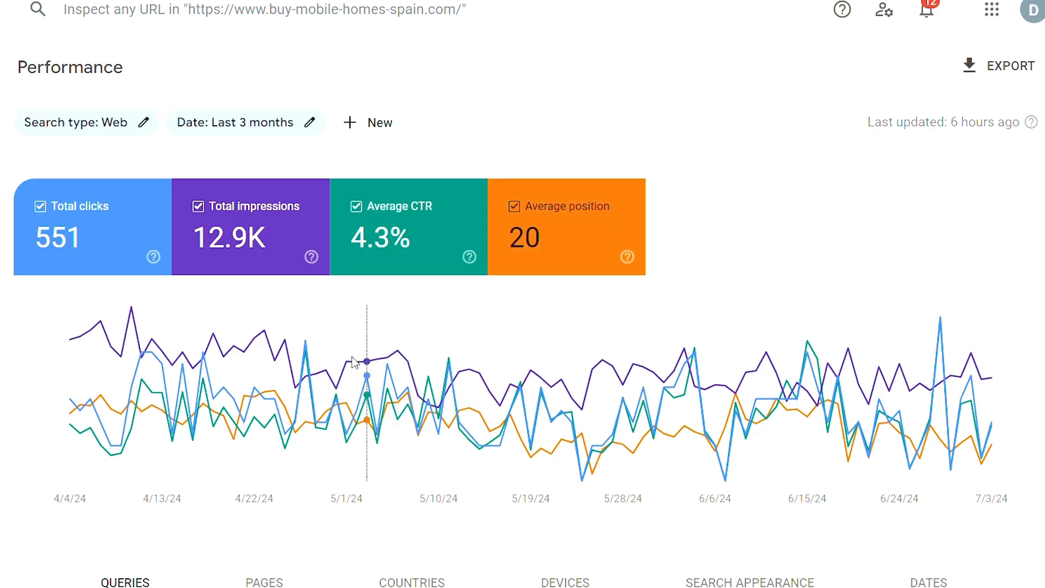
# Sort the top queries table by clicks in both directions, and by impressions ending in ascending order.
pyautogui.scroll(-5, 348, 362)
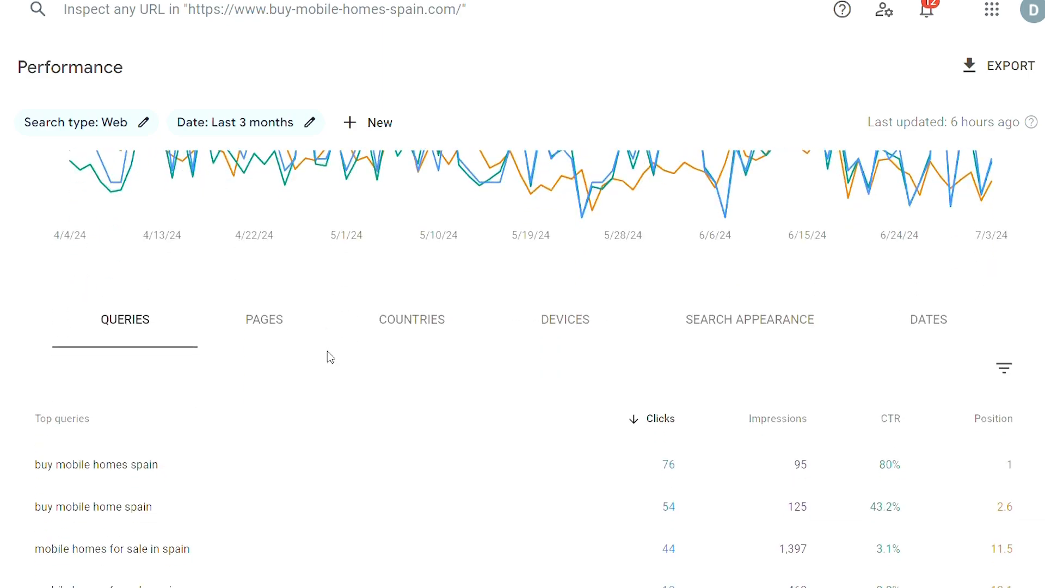
pyautogui.scroll(-2, 331, 357)
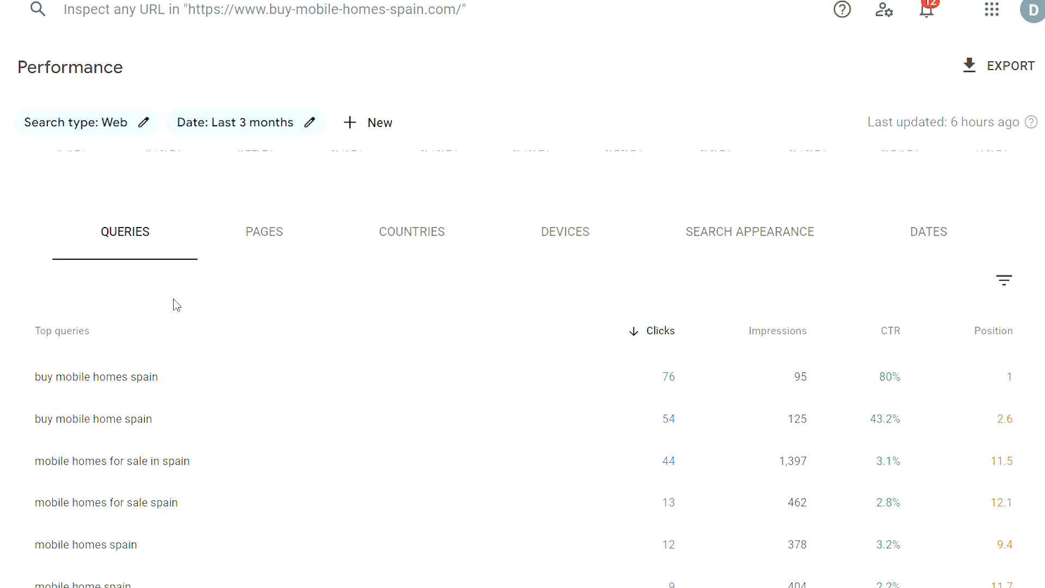
pyautogui.click(675, 345)
pyautogui.click(675, 346)
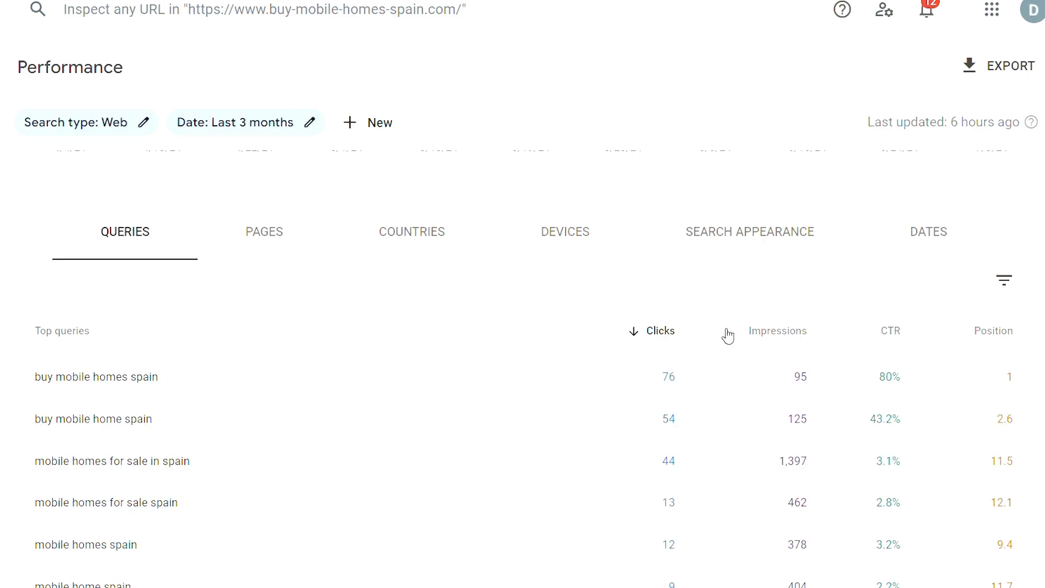
pyautogui.click(761, 335)
pyautogui.click(761, 335)
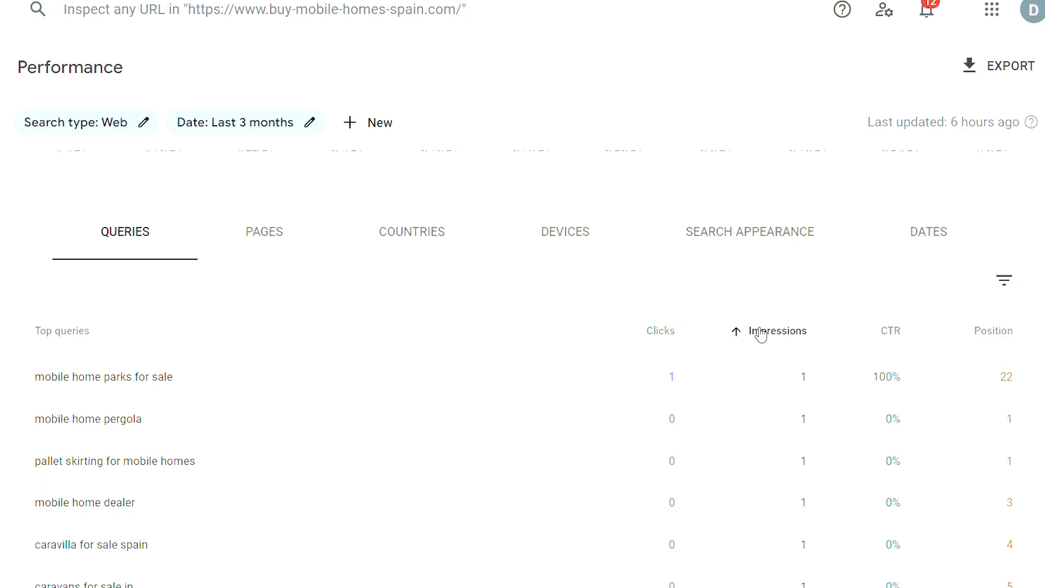
# Re-sort the top queries by CTR and position in both directions, ending with descending order by query name.
pyautogui.click(878, 341)
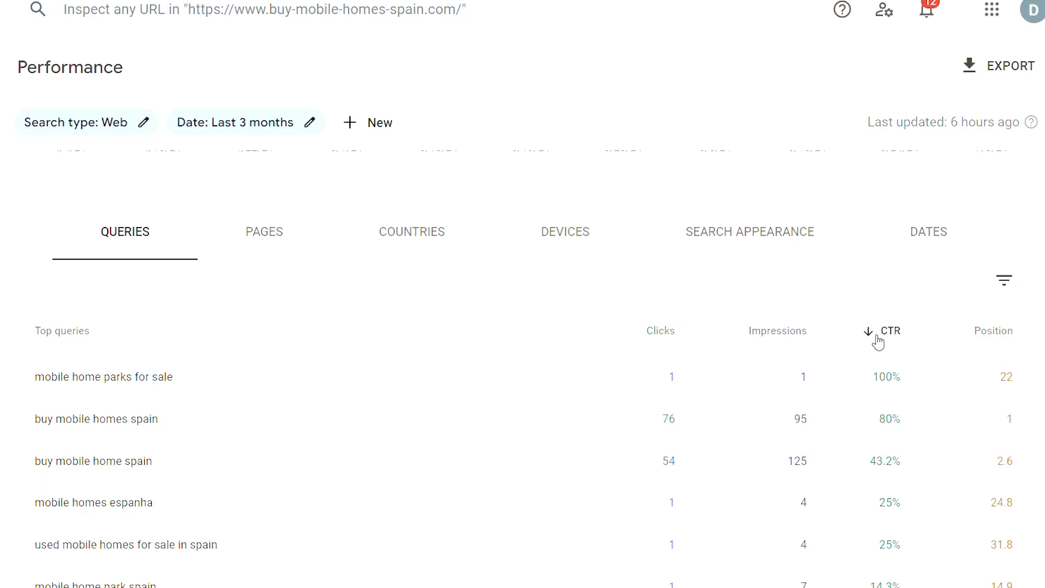
pyautogui.click(877, 341)
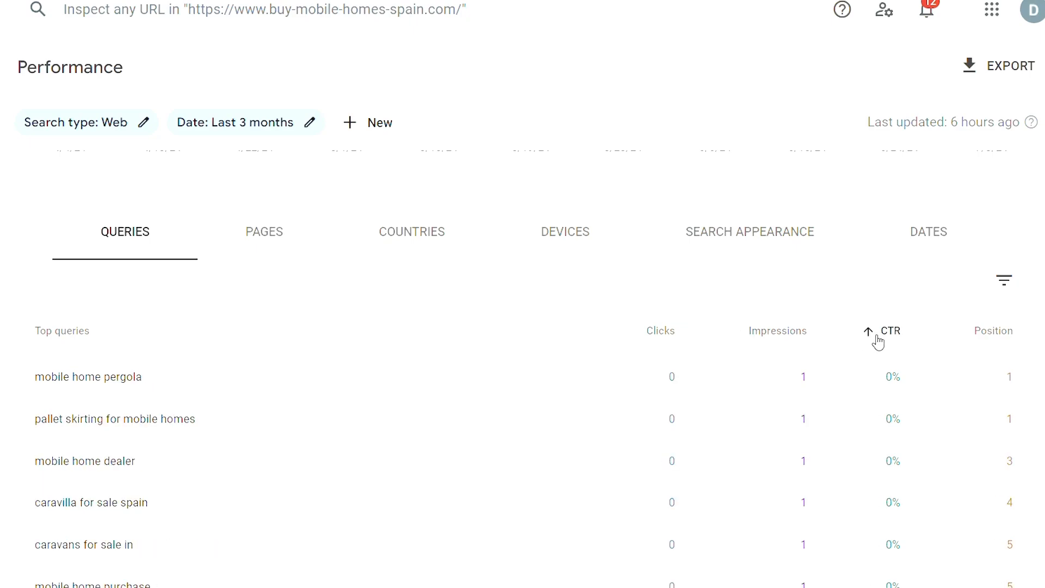
pyautogui.click(978, 343)
pyautogui.click(977, 343)
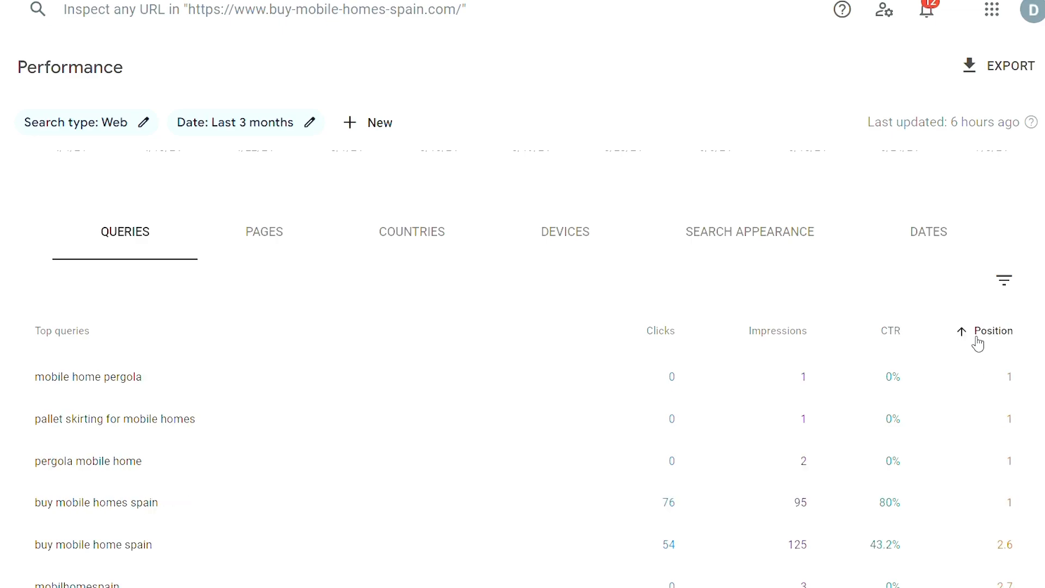
pyautogui.click(263, 331)
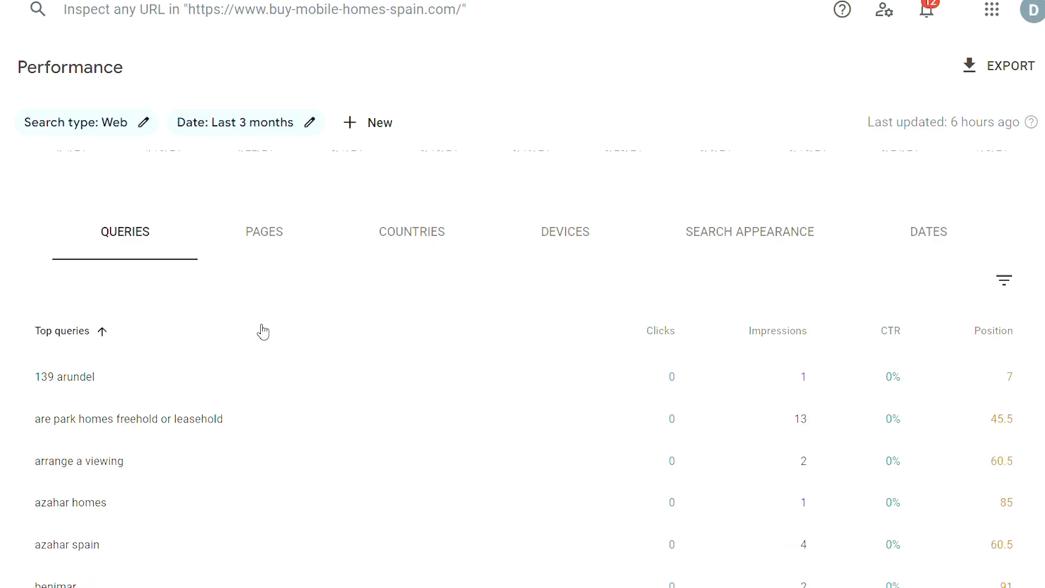
pyautogui.click(263, 332)
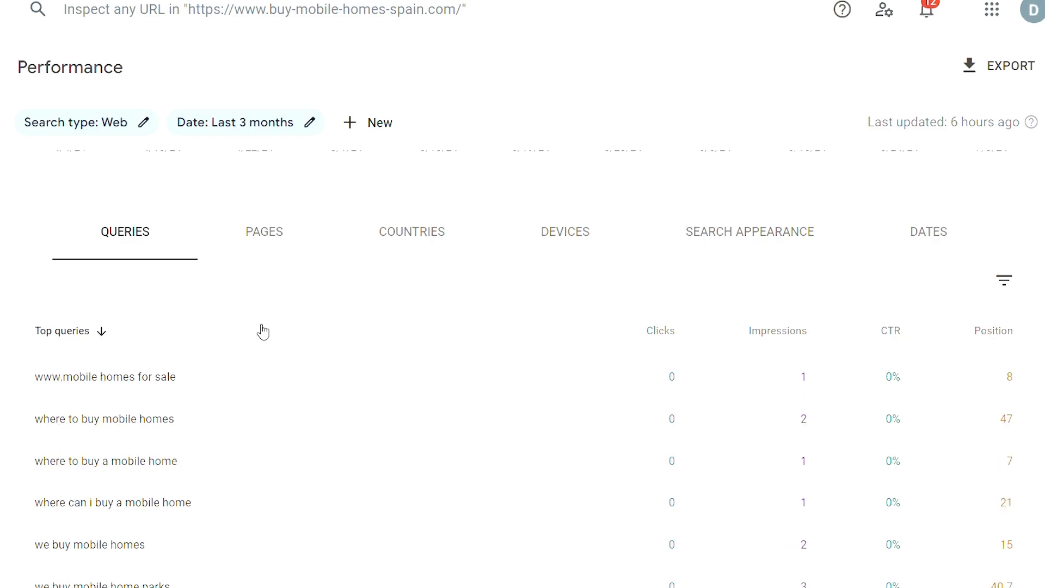
# Show the top pages and sort them by clicks and impressions in both directions, ending with ascending impressions.
pyautogui.click(281, 255)
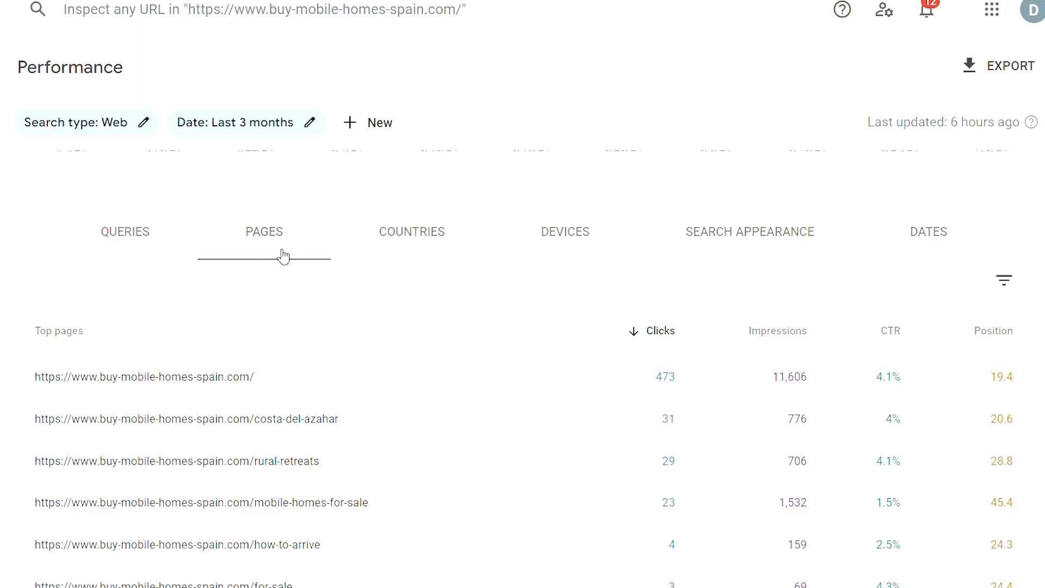
pyautogui.click(660, 332)
pyautogui.click(663, 337)
pyautogui.click(743, 338)
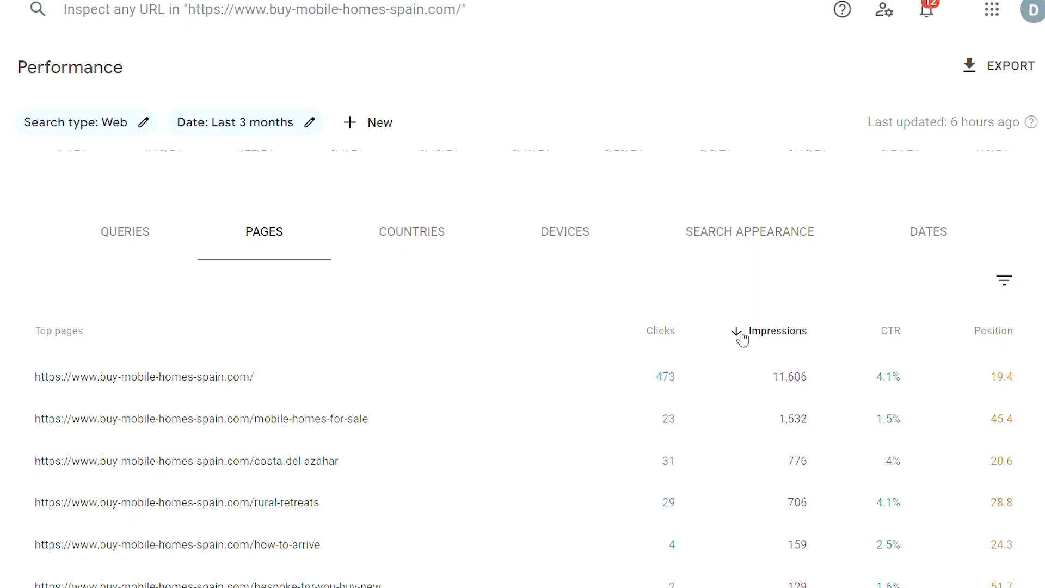
pyautogui.click(743, 338)
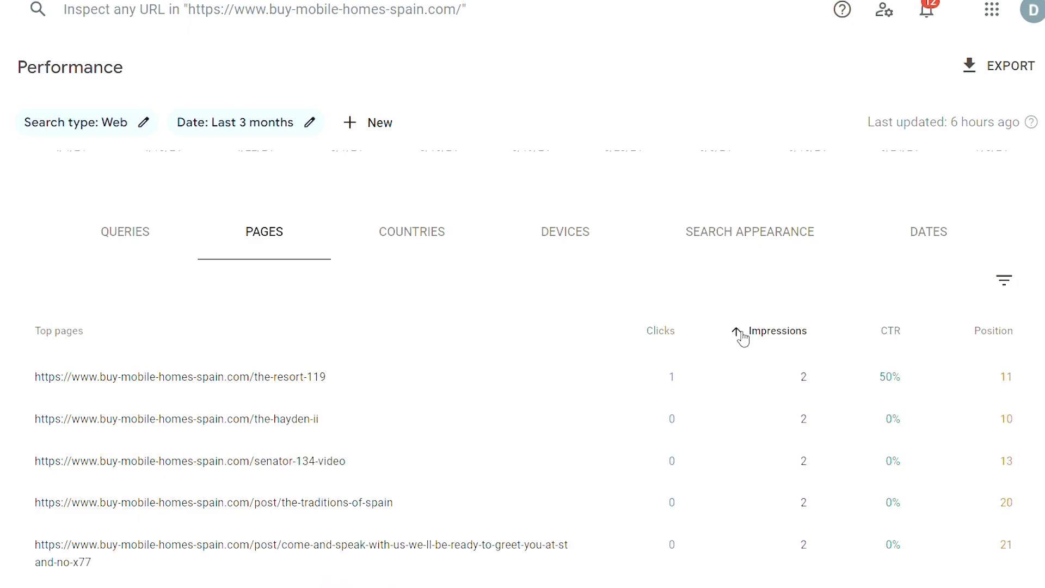
# Sort the top pages by CTR in both directions, and by position ending in ascending order.
pyautogui.click(892, 334)
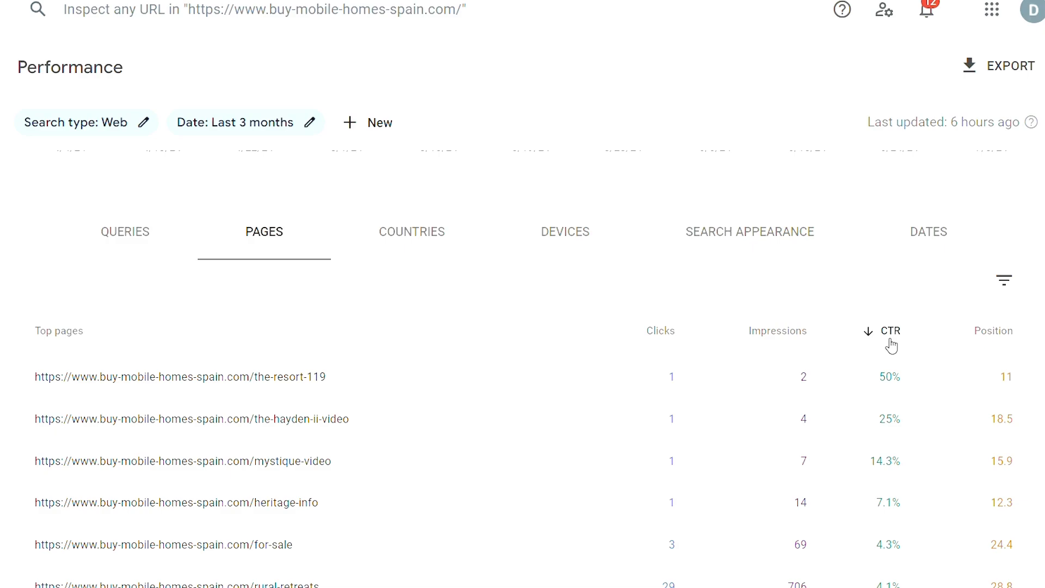
pyautogui.click(892, 338)
pyautogui.click(1003, 343)
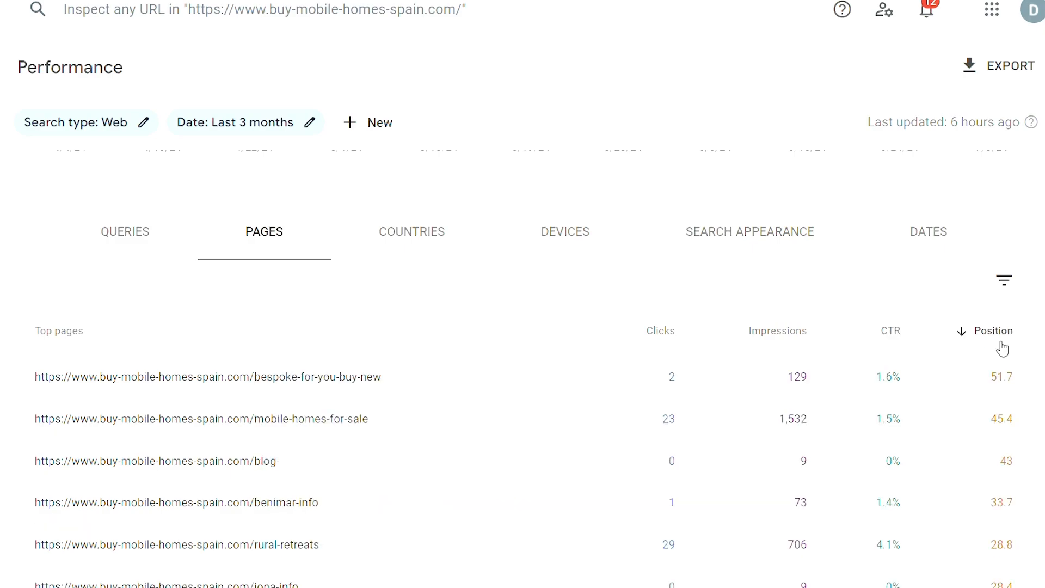
pyautogui.click(1003, 348)
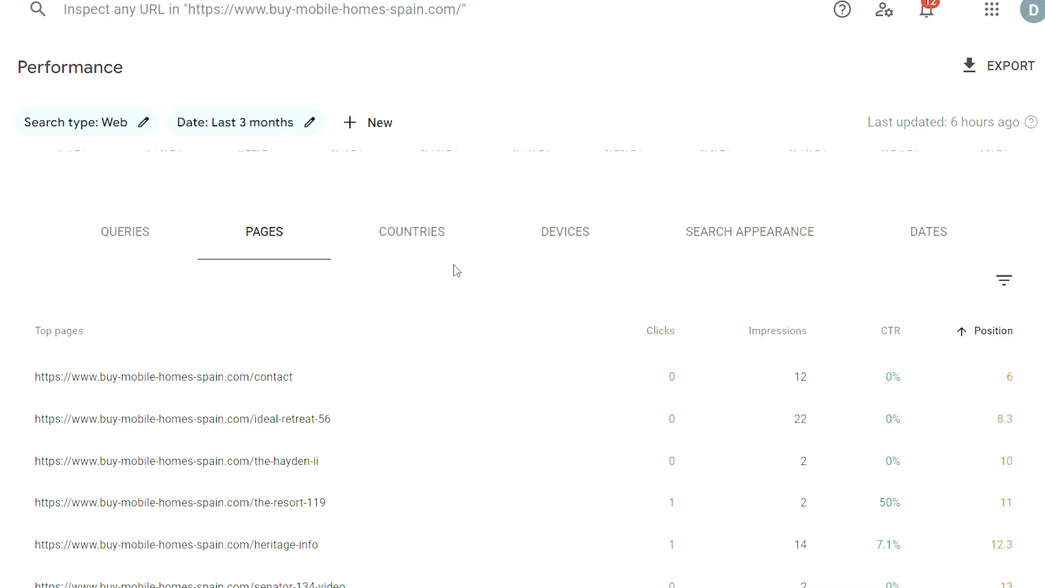
# Show performance by country and sort it by clicks and impressions in both directions, ending with ascending impressions.
pyautogui.click(426, 250)
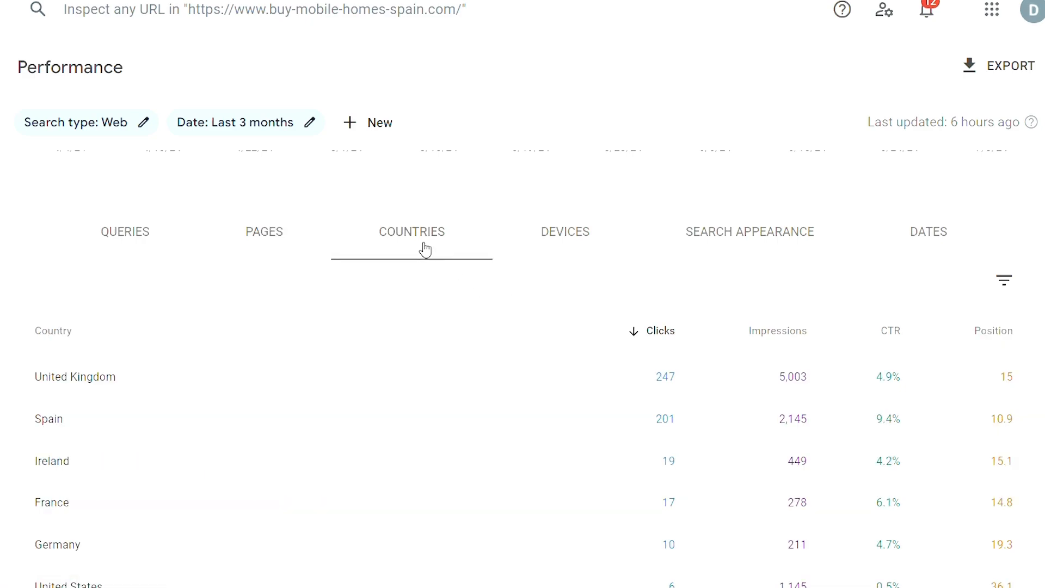
pyautogui.click(679, 338)
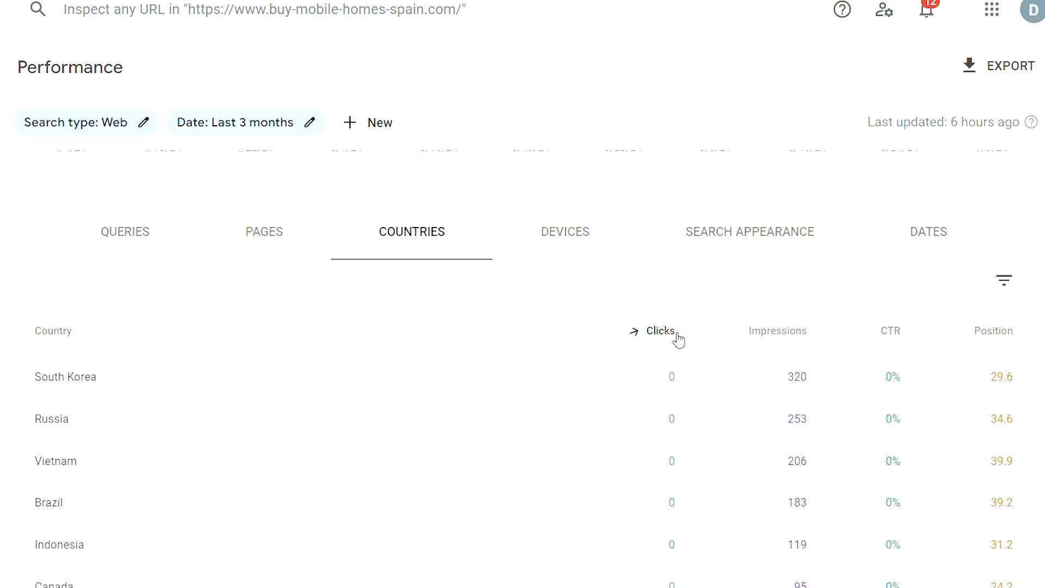
pyautogui.click(679, 339)
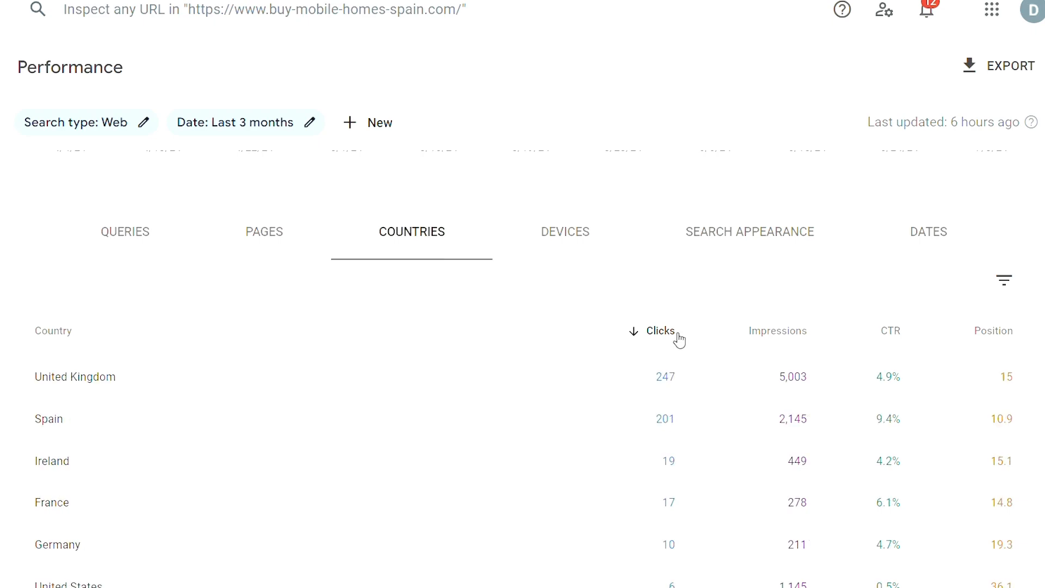
pyautogui.click(785, 331)
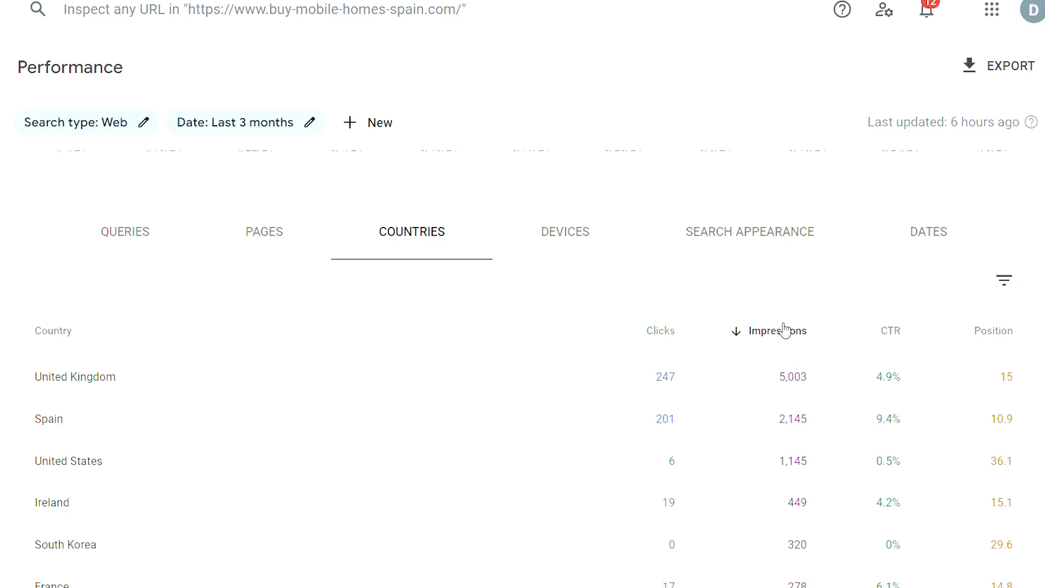
pyautogui.click(785, 331)
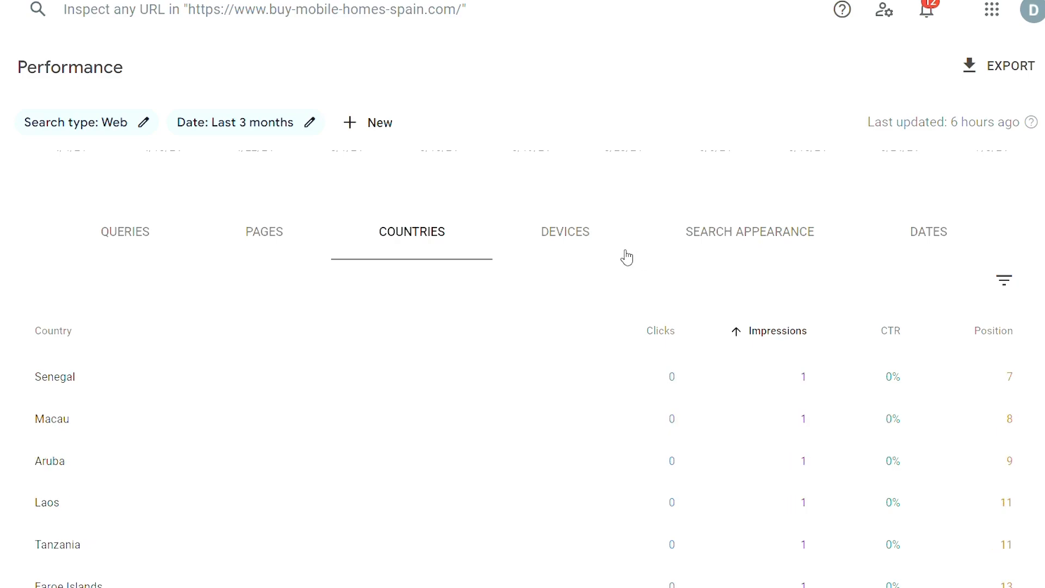
# Show performance by device and sort it by impressions, CTR and finally position in descending order.
pyautogui.click(584, 244)
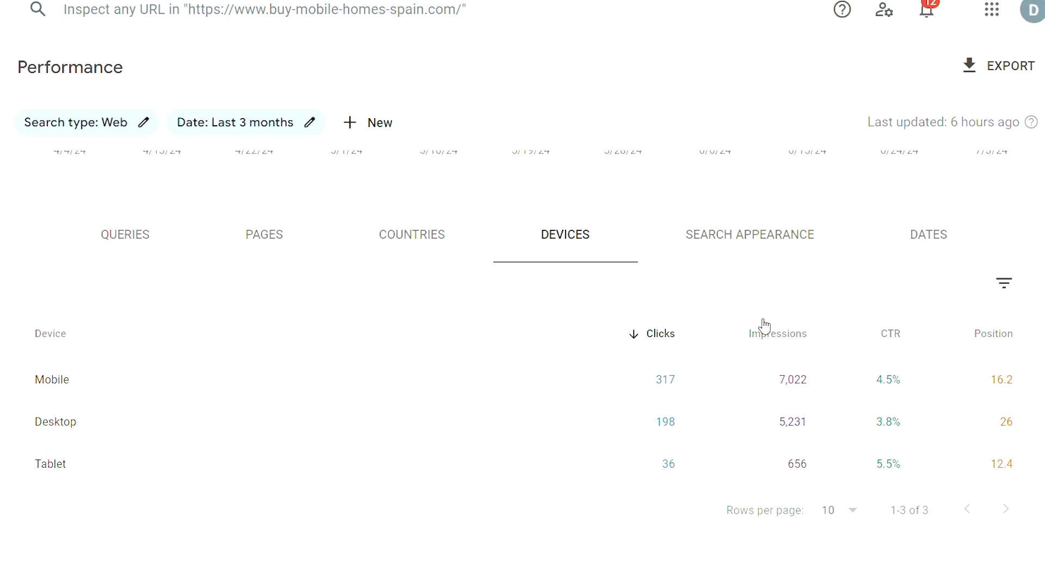
pyautogui.click(776, 336)
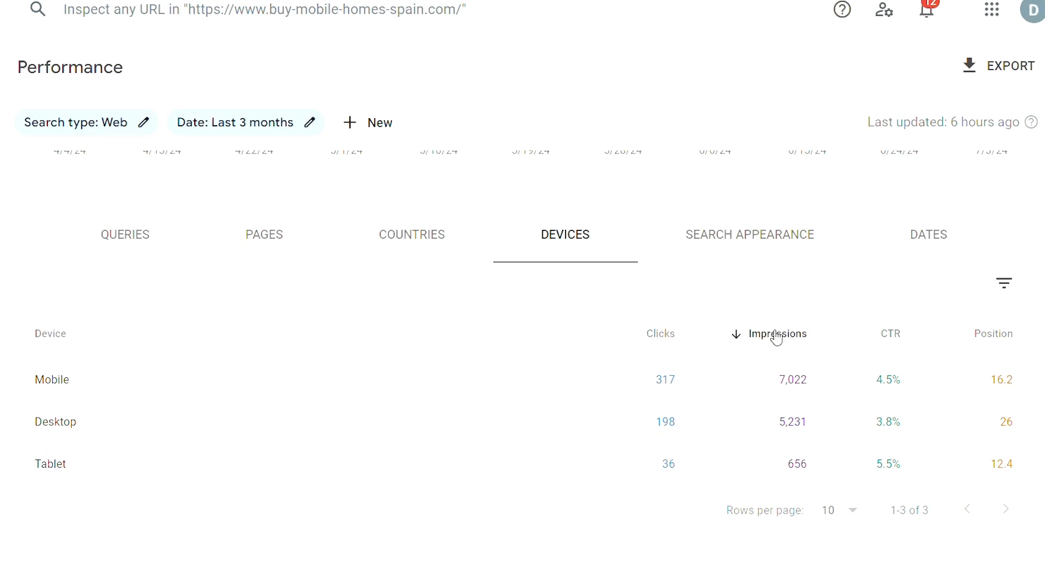
pyautogui.click(892, 336)
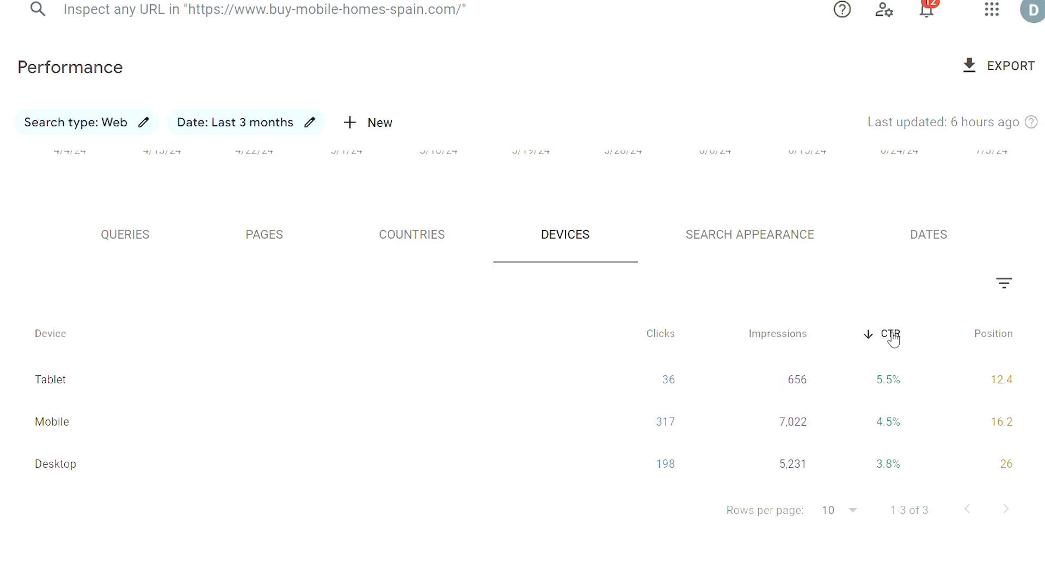
pyautogui.click(1003, 341)
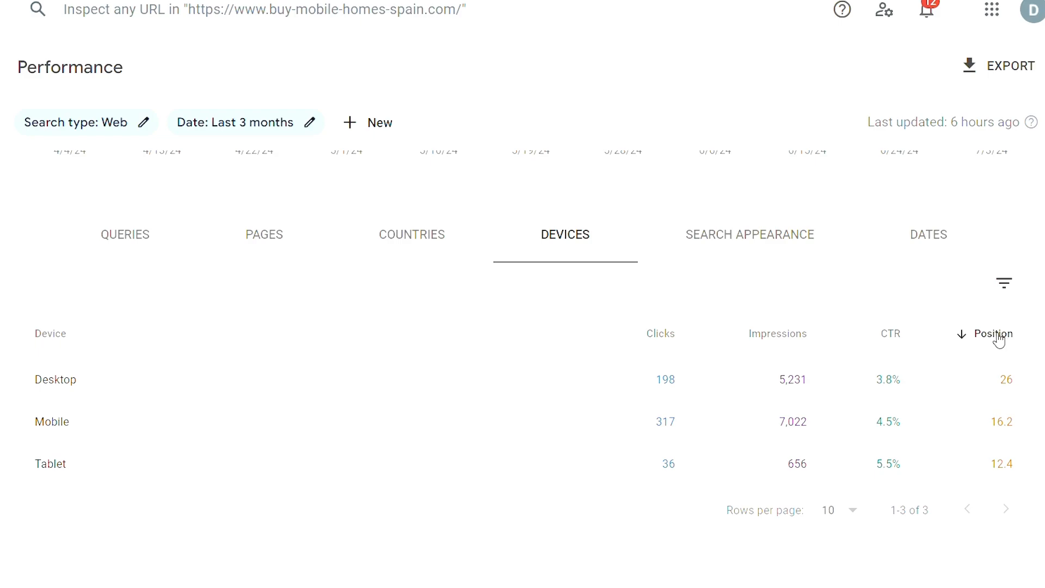
# Return to the queries, sort them by clicks in descending order, and filter the report to "mobile homes for sale in spain".
pyautogui.click(125, 259)
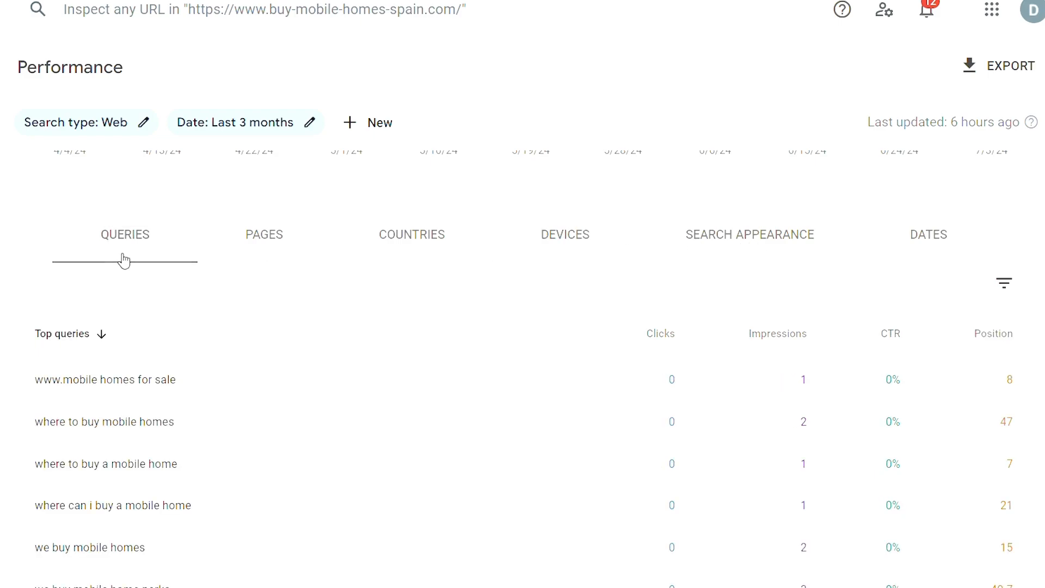
pyautogui.click(670, 332)
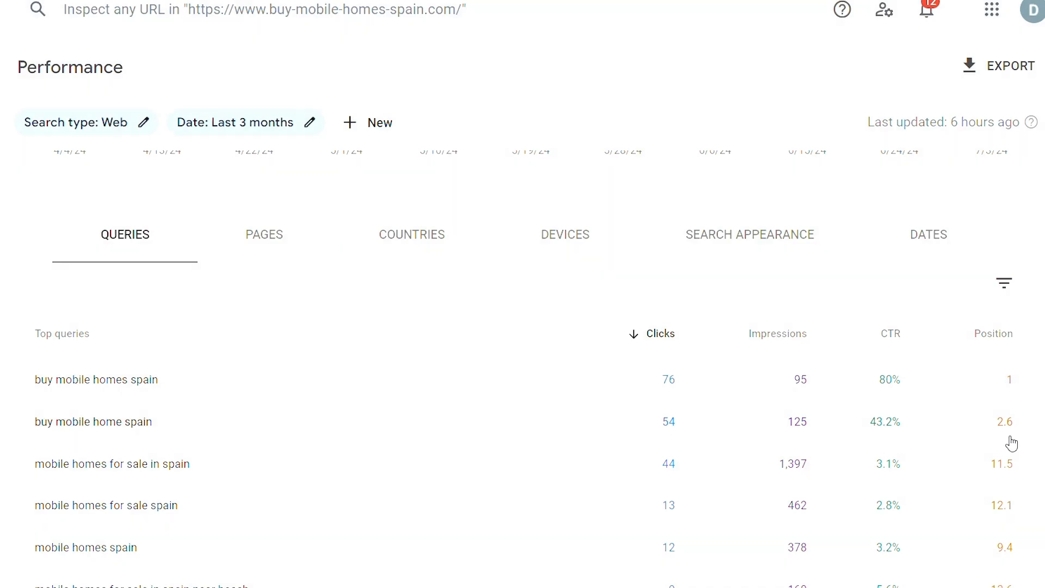
pyautogui.scroll(-2, 112, 457)
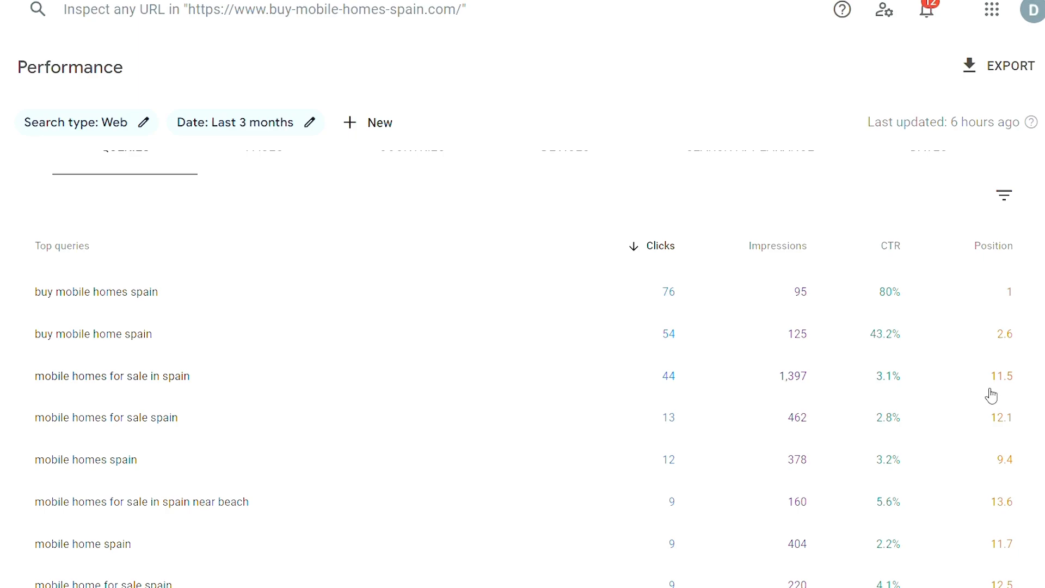
pyautogui.click(236, 390)
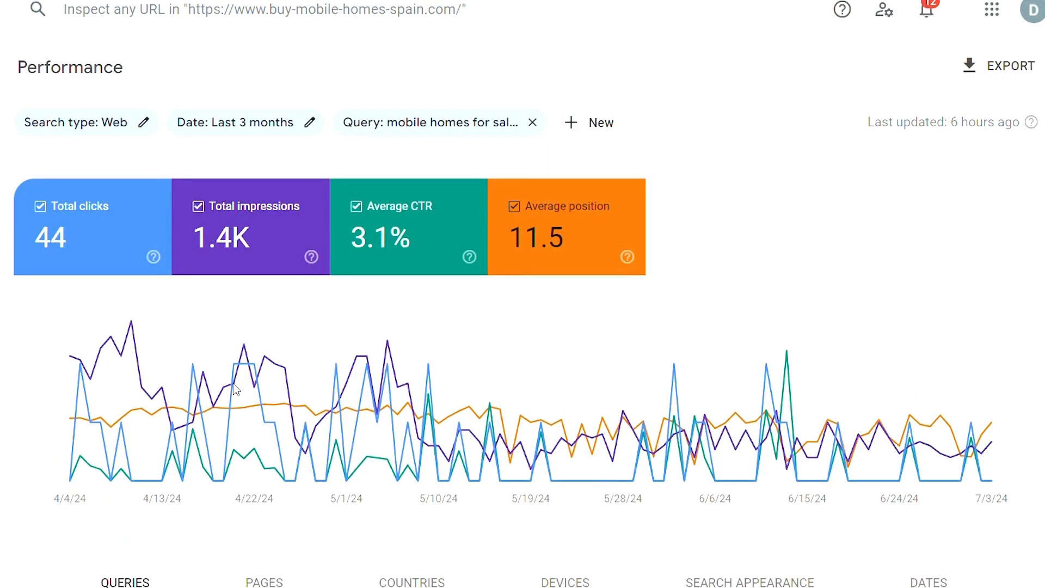
# Show the top pages for the filtered query and examine their clicks, impressions, CTR and position.
pyautogui.moveTo(246, 379)
pyautogui.scroll(-5, 558, 495)
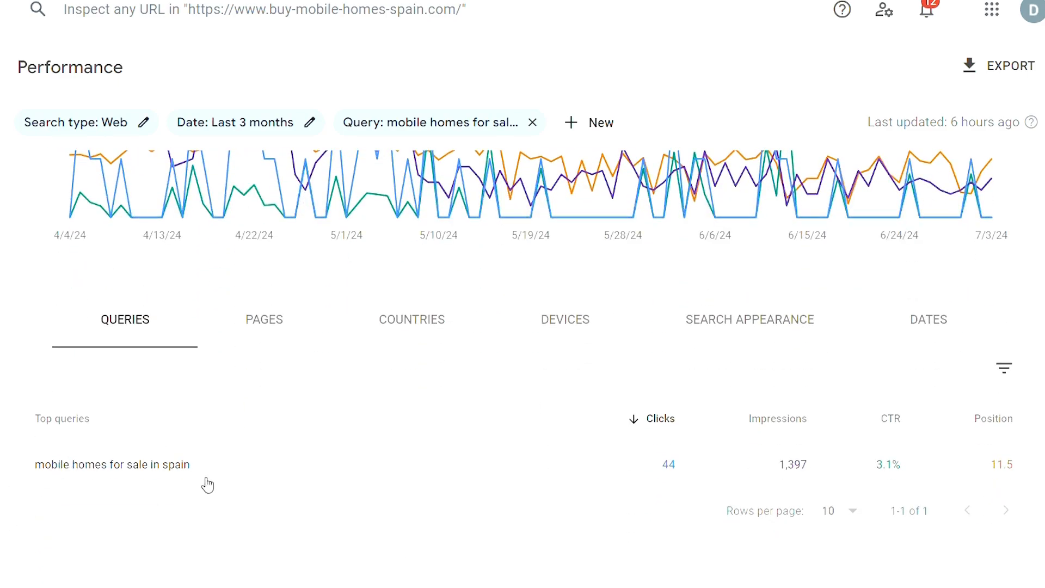
pyautogui.moveTo(205, 483); pyautogui.dragTo(125, 523)
pyautogui.click(123, 517)
pyautogui.click(276, 331)
pyautogui.scroll(-2, 257, 350)
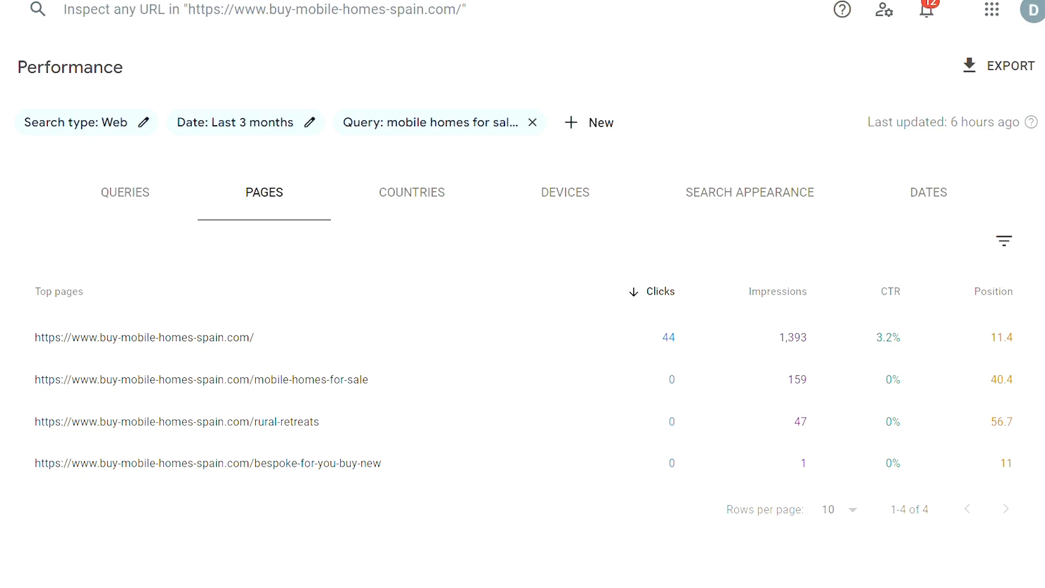
# Remove the query filter from the performance report and filter the queries to a position smaller than 3.
pyautogui.click(532, 121)
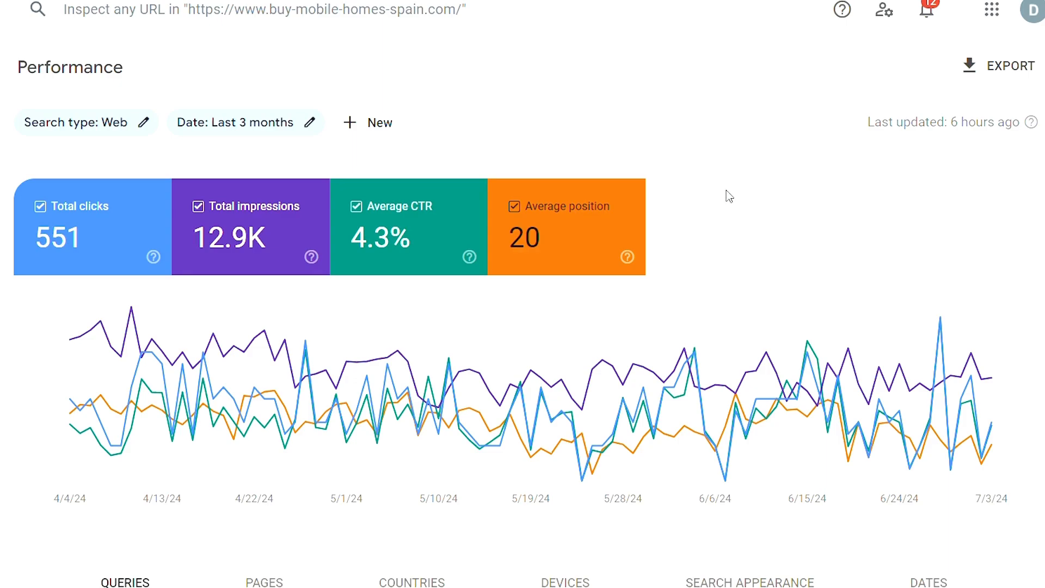
pyautogui.scroll(-5, 734, 198)
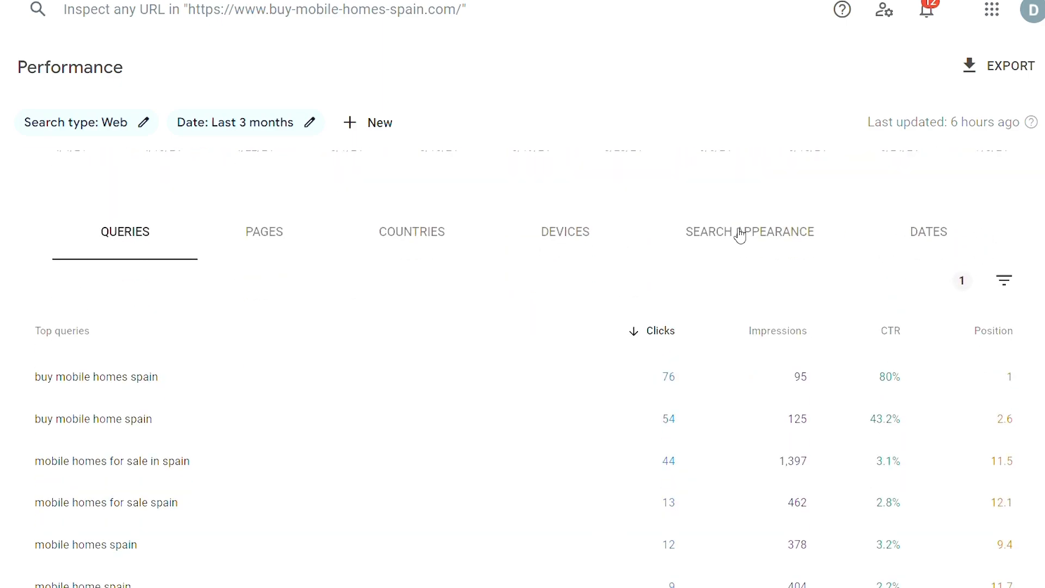
pyautogui.click(1007, 283)
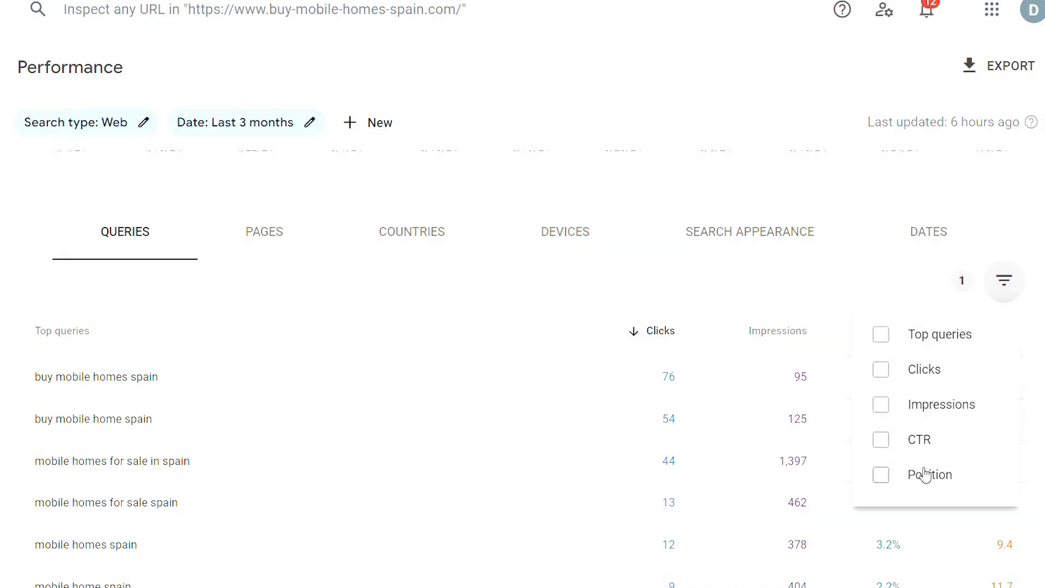
pyautogui.click(926, 487)
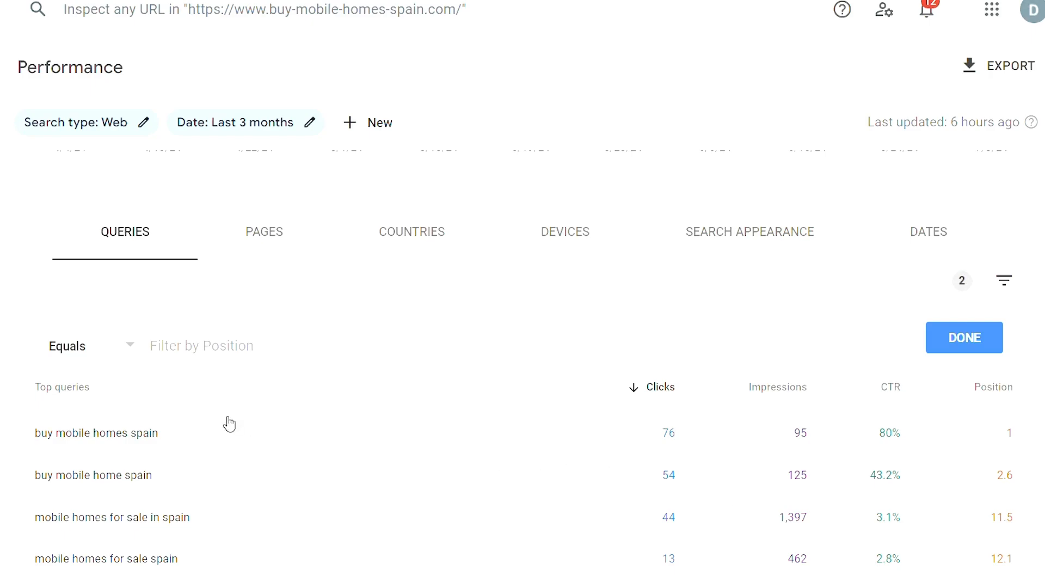
pyautogui.click(129, 349)
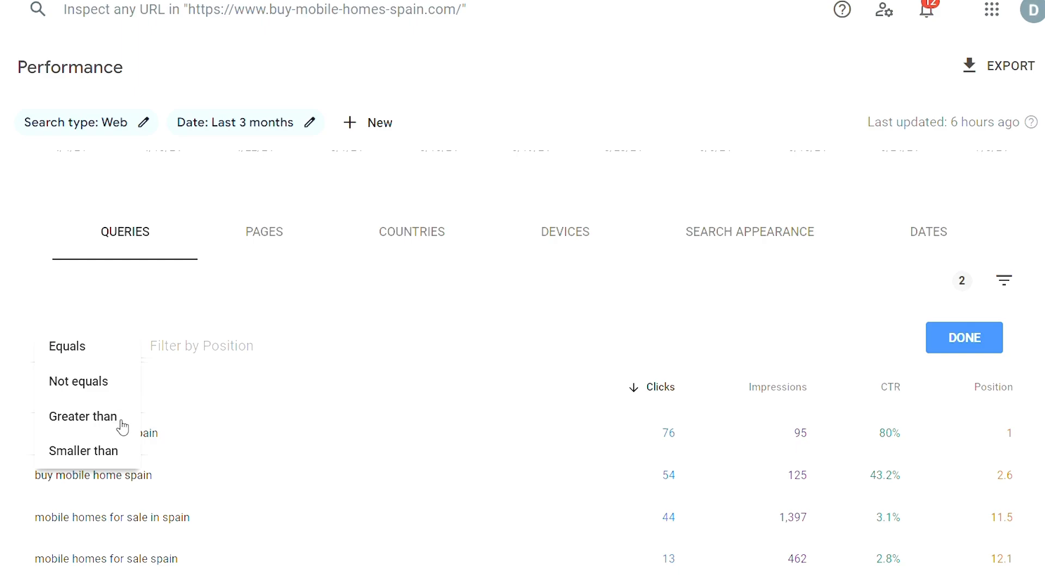
pyautogui.click(122, 459)
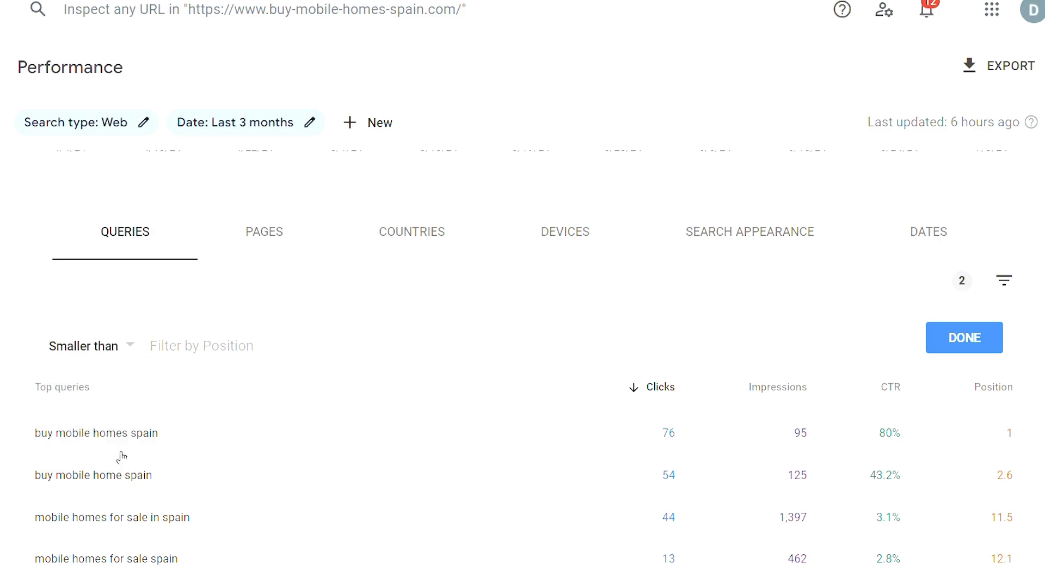
pyautogui.click(196, 339)
pyautogui.write('3')
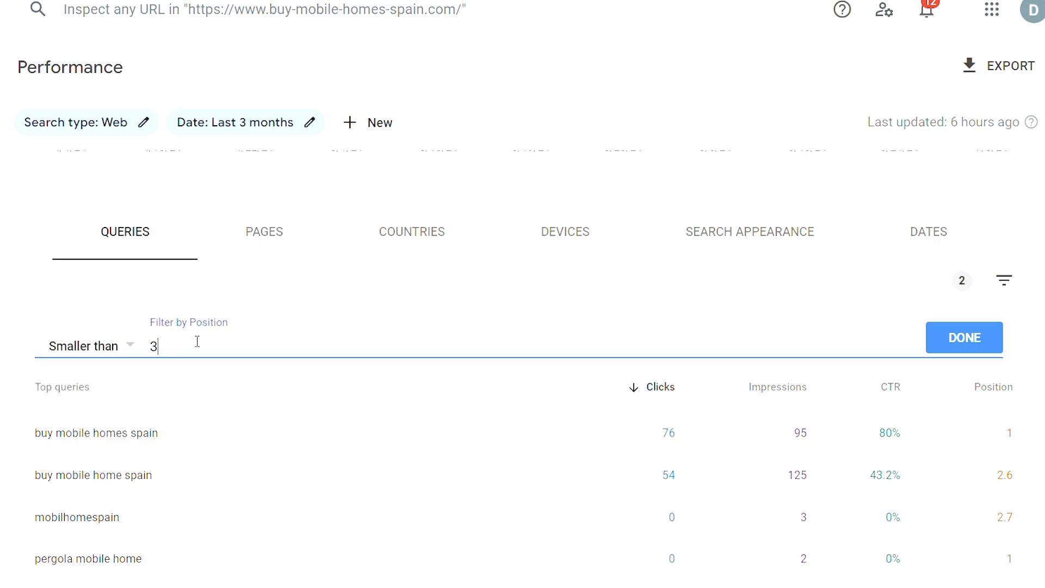
pyautogui.click(963, 339)
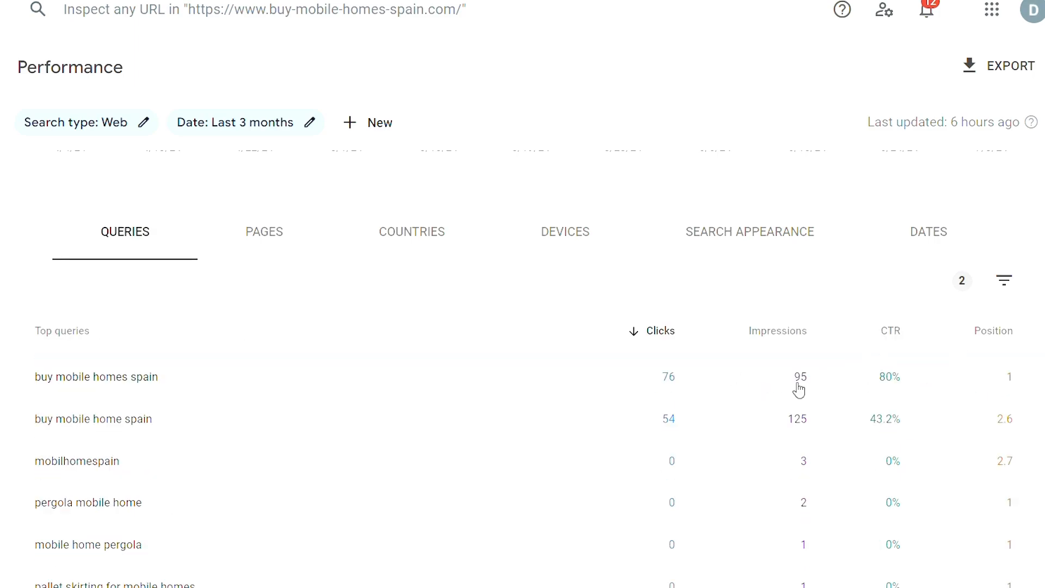
pyautogui.scroll(-2, 784, 396)
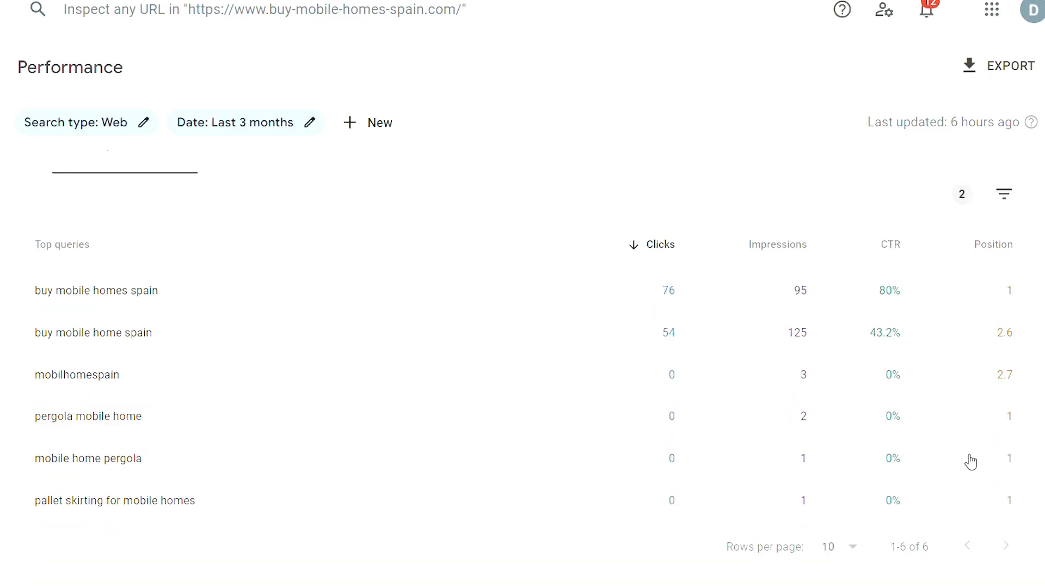
# Change the queries' position filter to show positions greater than 3.
pyautogui.scroll(2, 966, 459)
pyautogui.click(1009, 299)
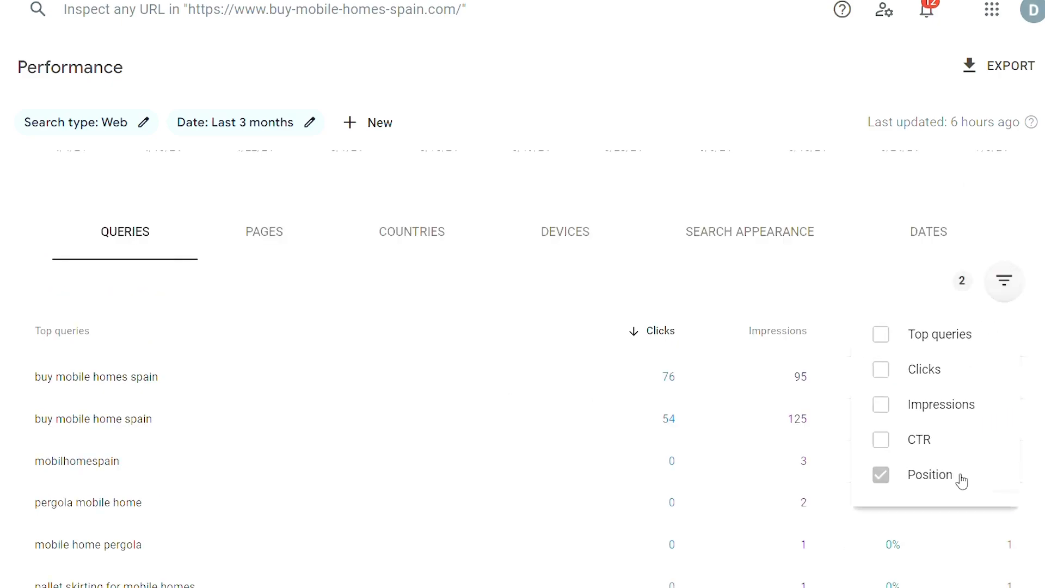
pyautogui.click(959, 481)
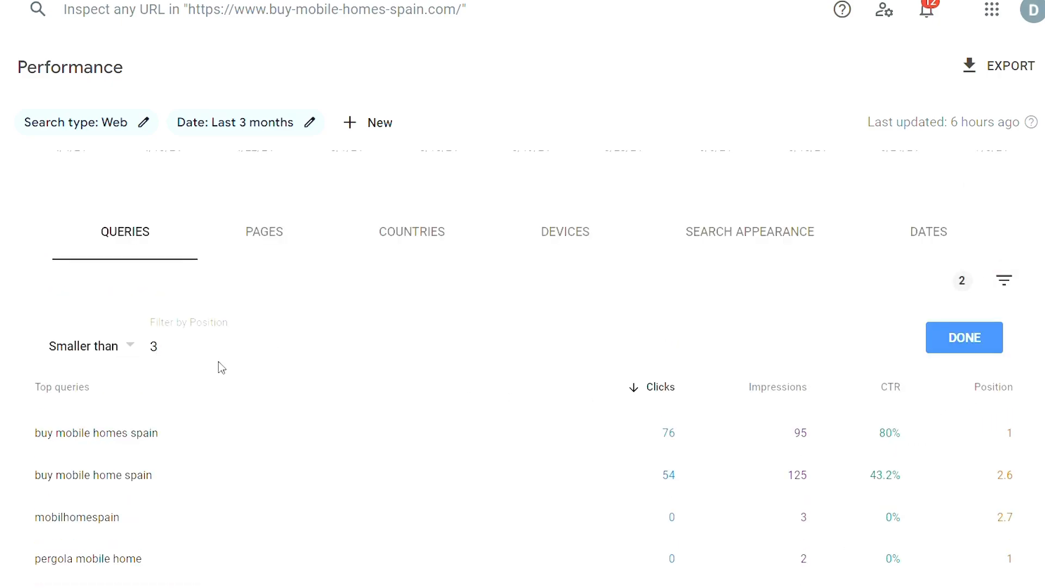
pyautogui.click(98, 348)
pyautogui.click(121, 316)
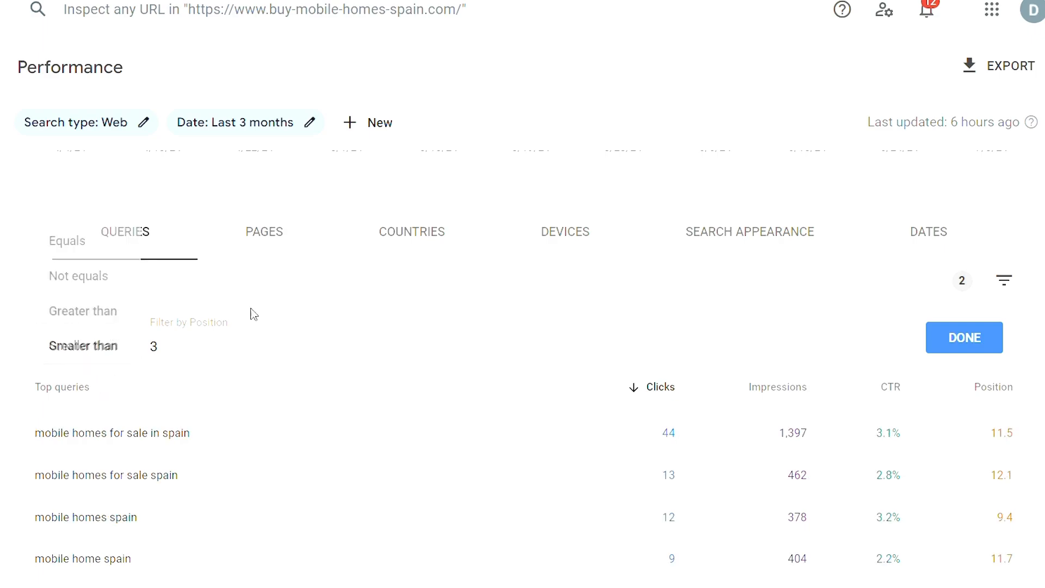
pyautogui.click(962, 350)
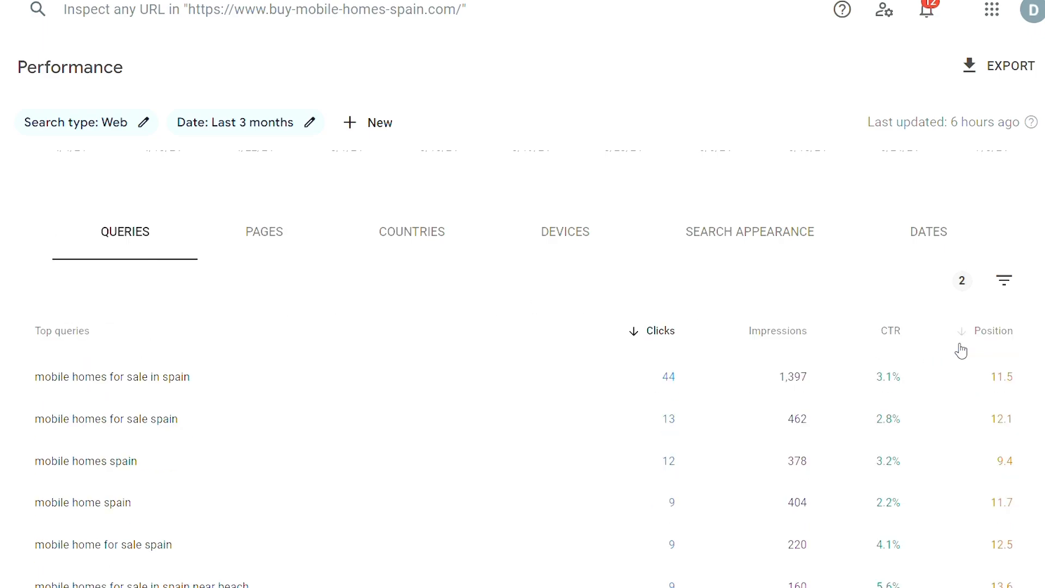
# Filter the report to the query "mobile homes for sale in spain" and show its top pages.
pyautogui.scroll(-3, 959, 350)
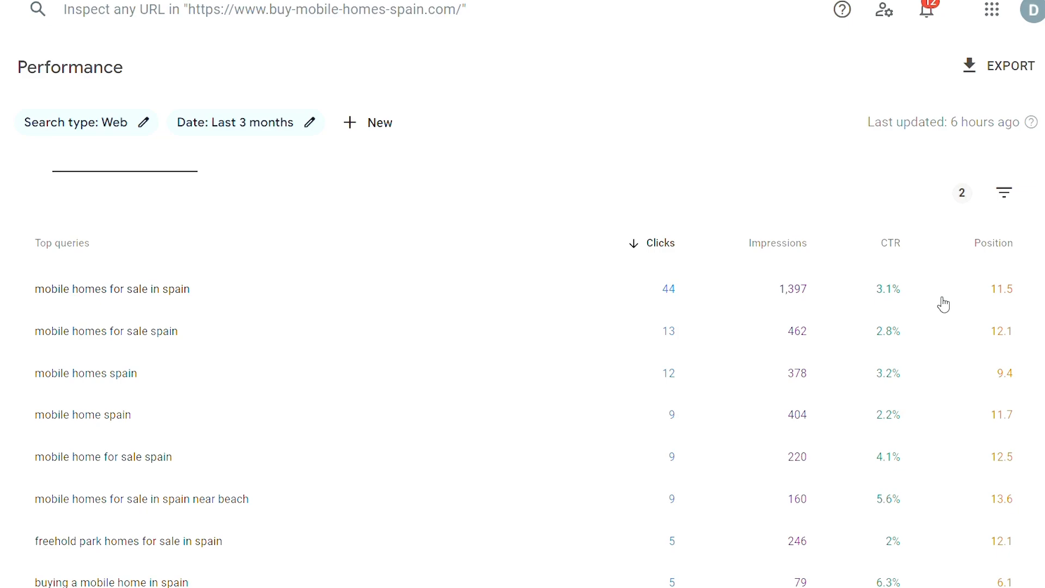
pyautogui.click(605, 302)
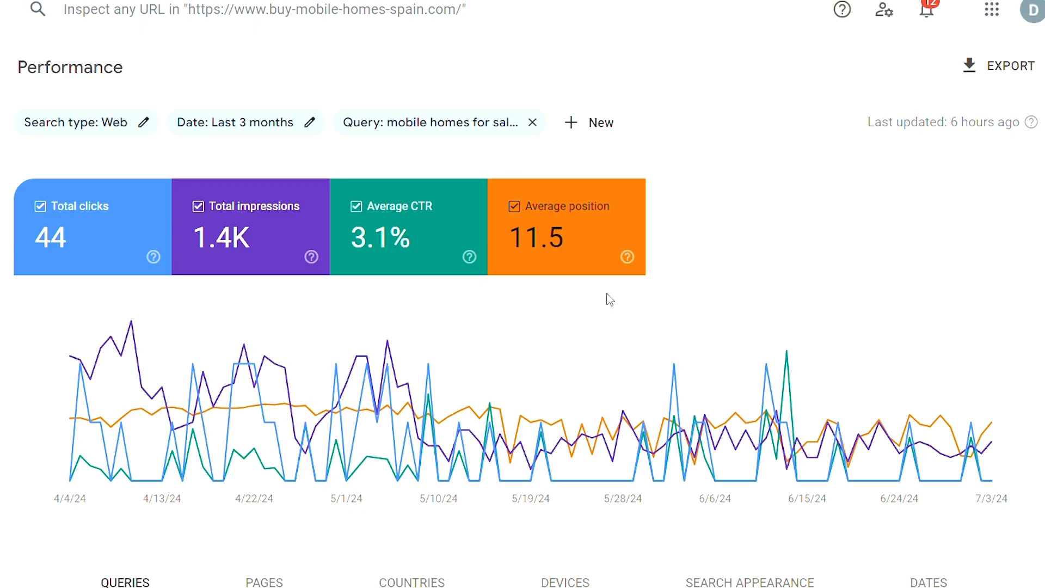
pyautogui.scroll(-5, 610, 299)
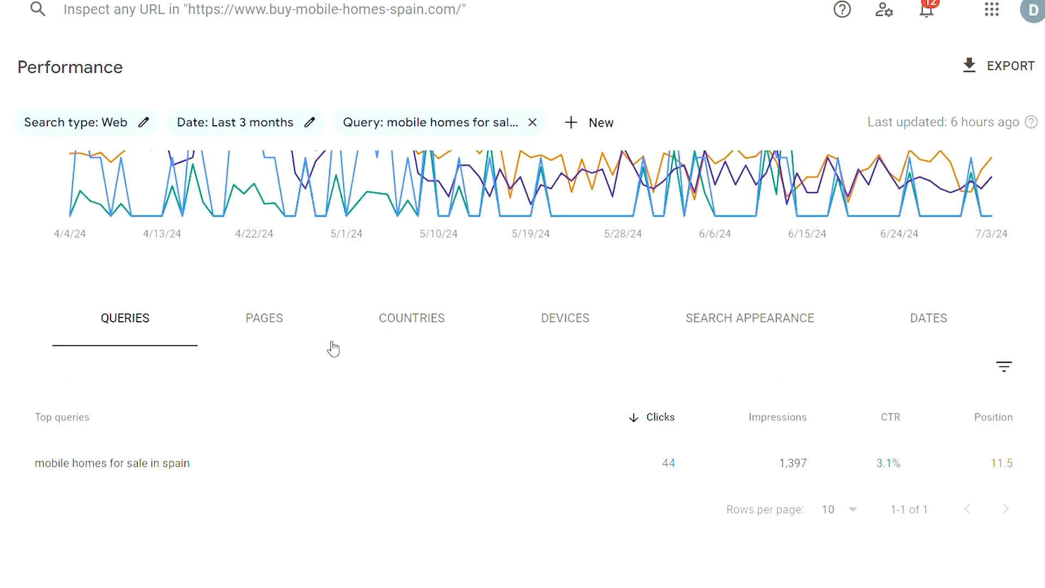
pyautogui.click(269, 326)
pyautogui.scroll(-2, 269, 328)
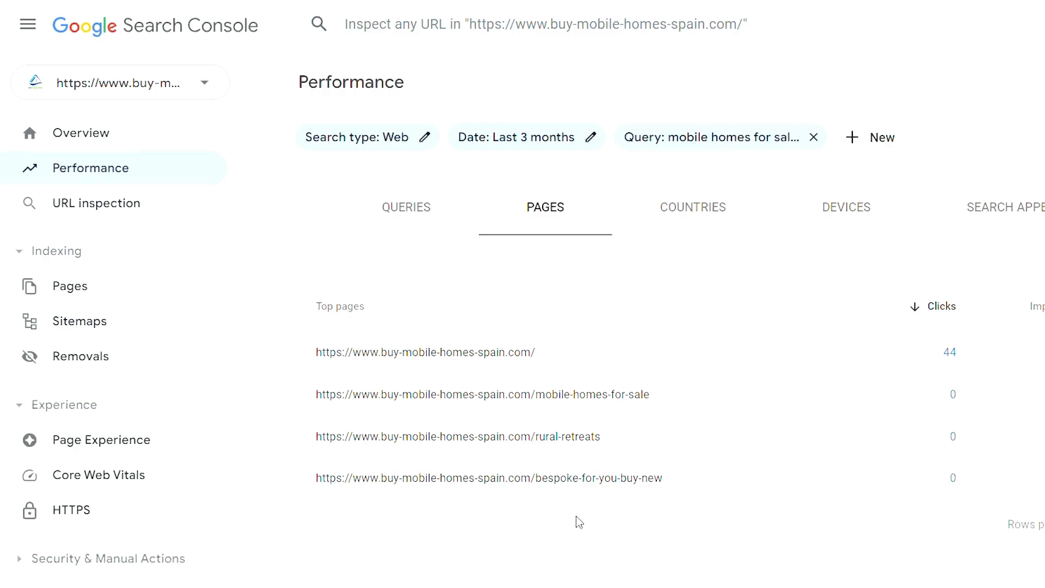
pyautogui.click(178, 210)
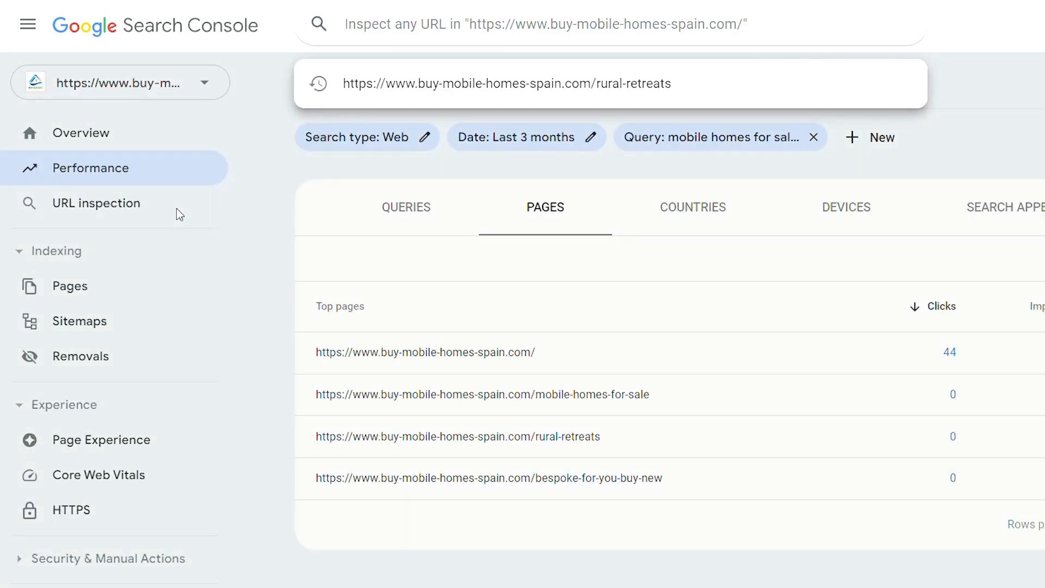
pyautogui.click(434, 85)
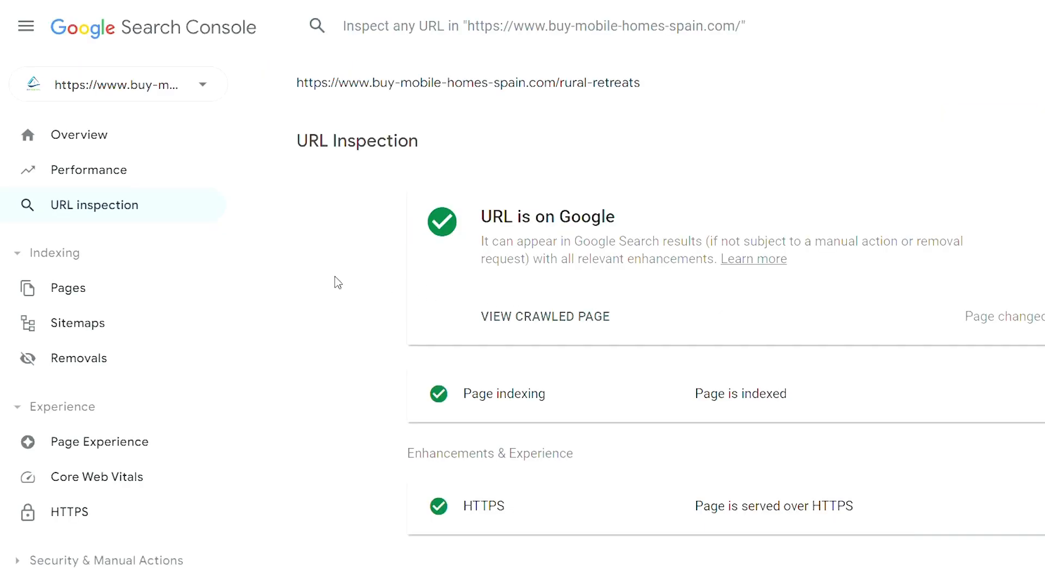
# Open the page indexing report and examine the reasons why pages aren't indexed.
pyautogui.click(123, 295)
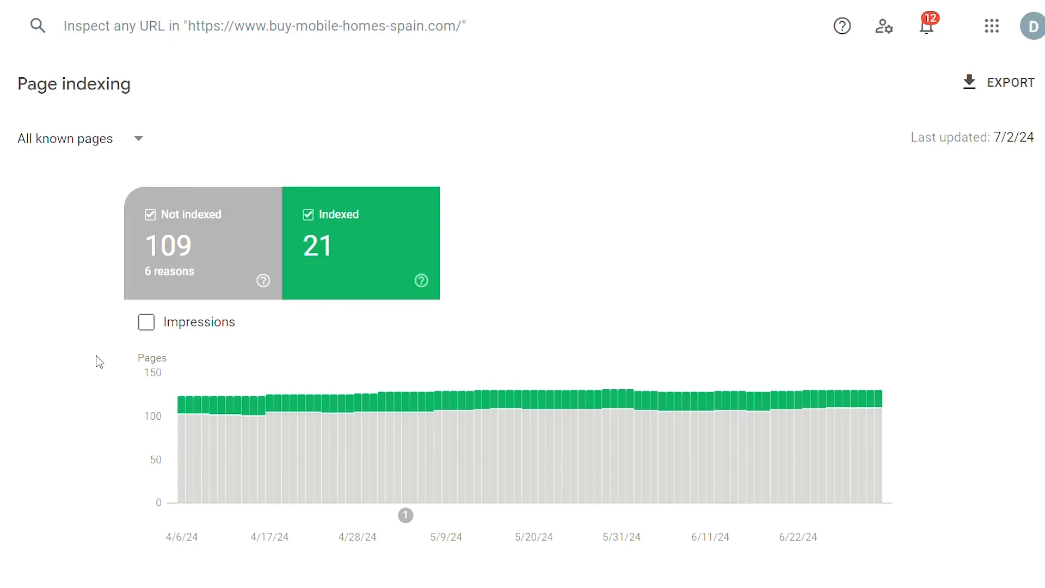
pyautogui.scroll(-10, 100, 362)
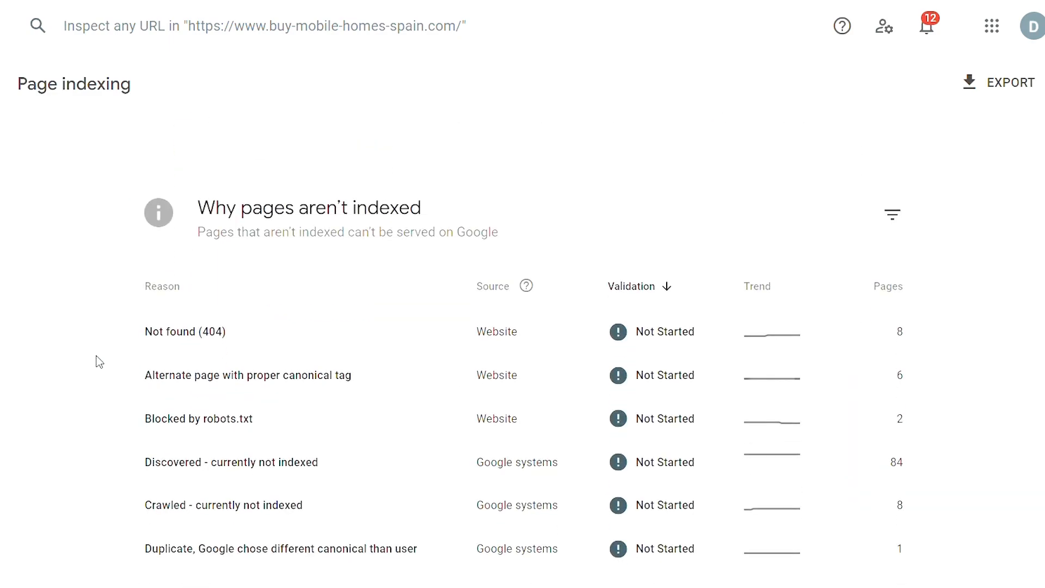
pyautogui.scroll(-1, 99, 362)
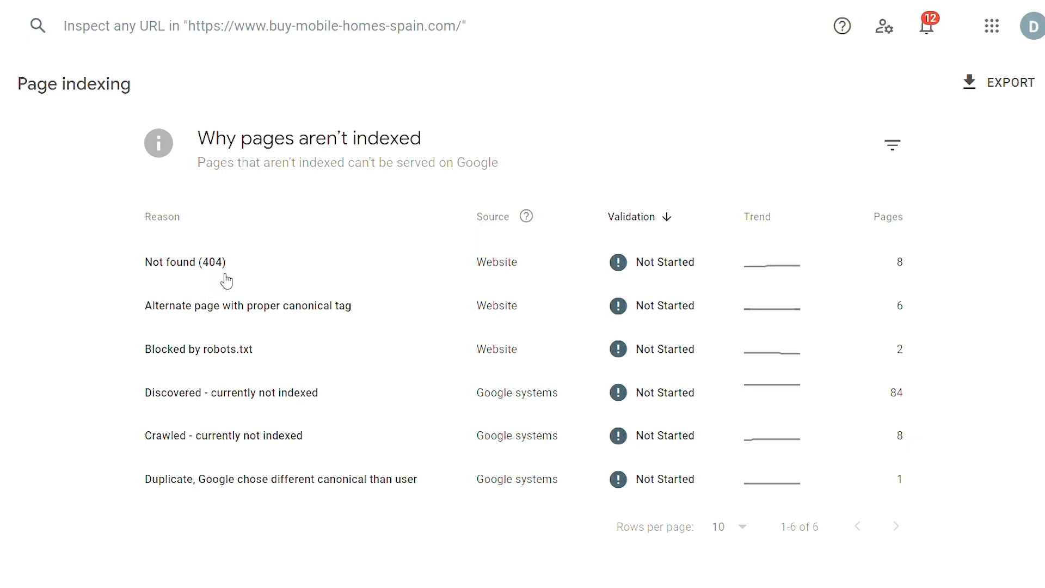
# Open the "Not found (404)" indexing issue and examine its trend and the example URLs affected.
pyautogui.click(265, 271)
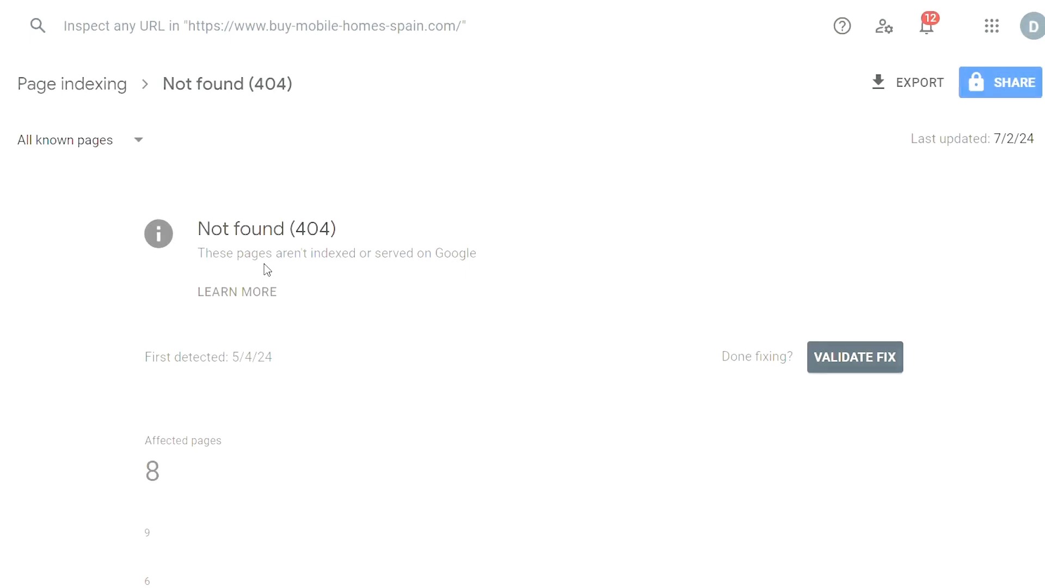
pyautogui.scroll(-3, 267, 270)
pyautogui.scroll(-1, 267, 271)
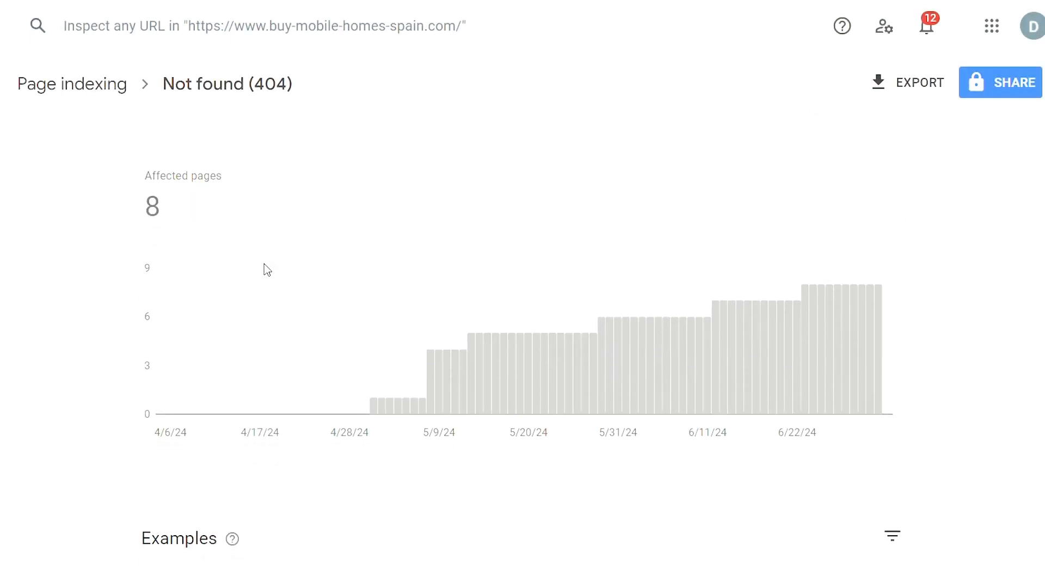
pyautogui.scroll(-6, 267, 270)
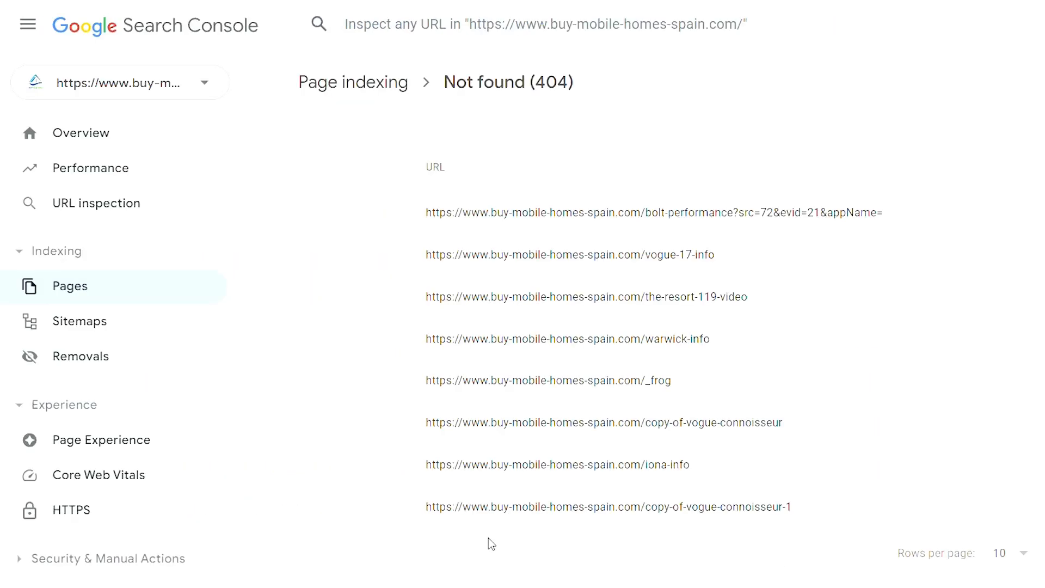
# Open the Sitemaps report to review the submitted sitemaps.
pyautogui.click(169, 331)
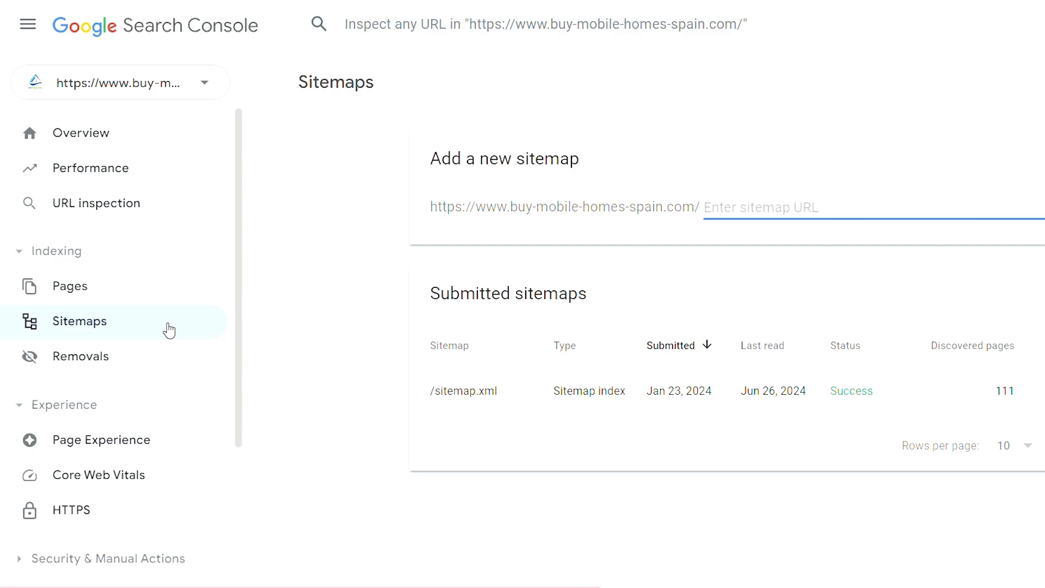
pyautogui.scroll(-4, 166, 326)
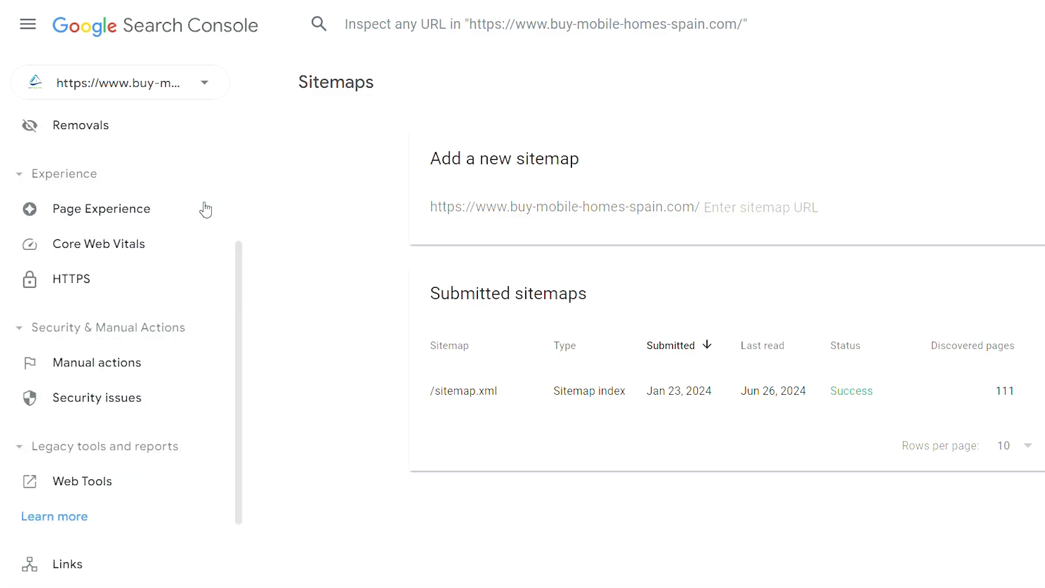